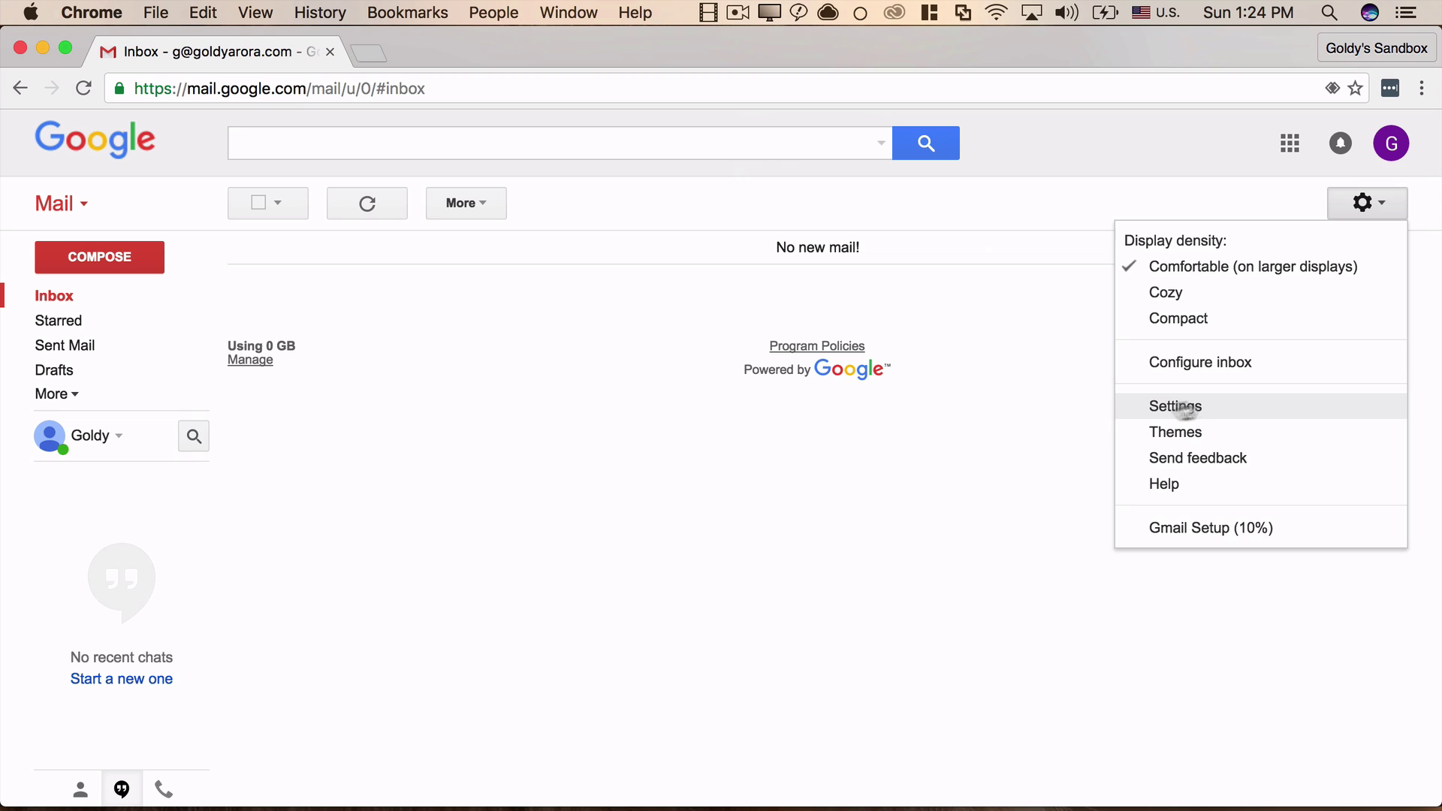
Step: In General settings, turn on Undo Send and keep the send cancellation period at 30 seconds
{"action": "left_click", "coordinate": [1205, 407]}
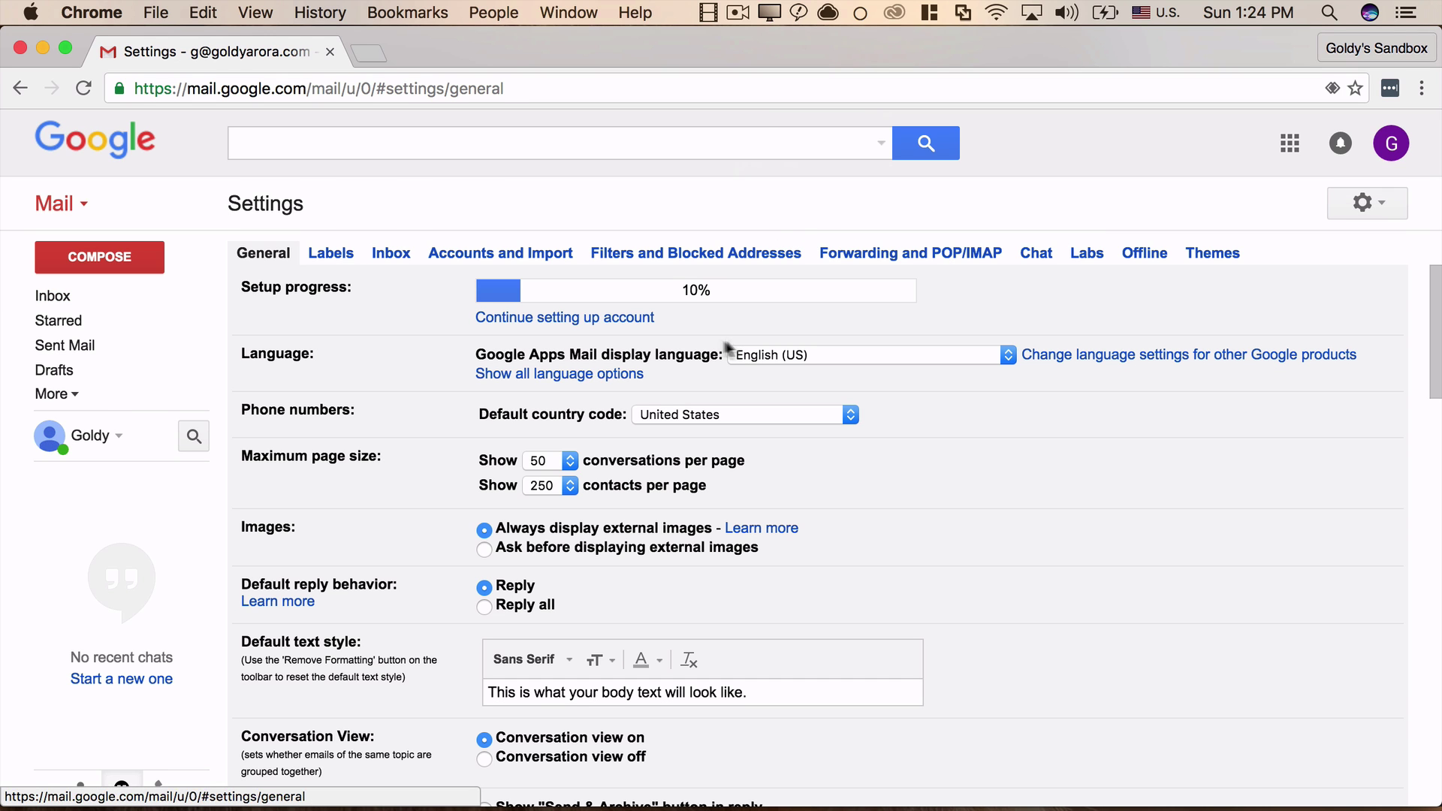
{"action": "scroll", "coordinate": [406, 509], "scroll_direction": "down", "scroll_amount": 3}
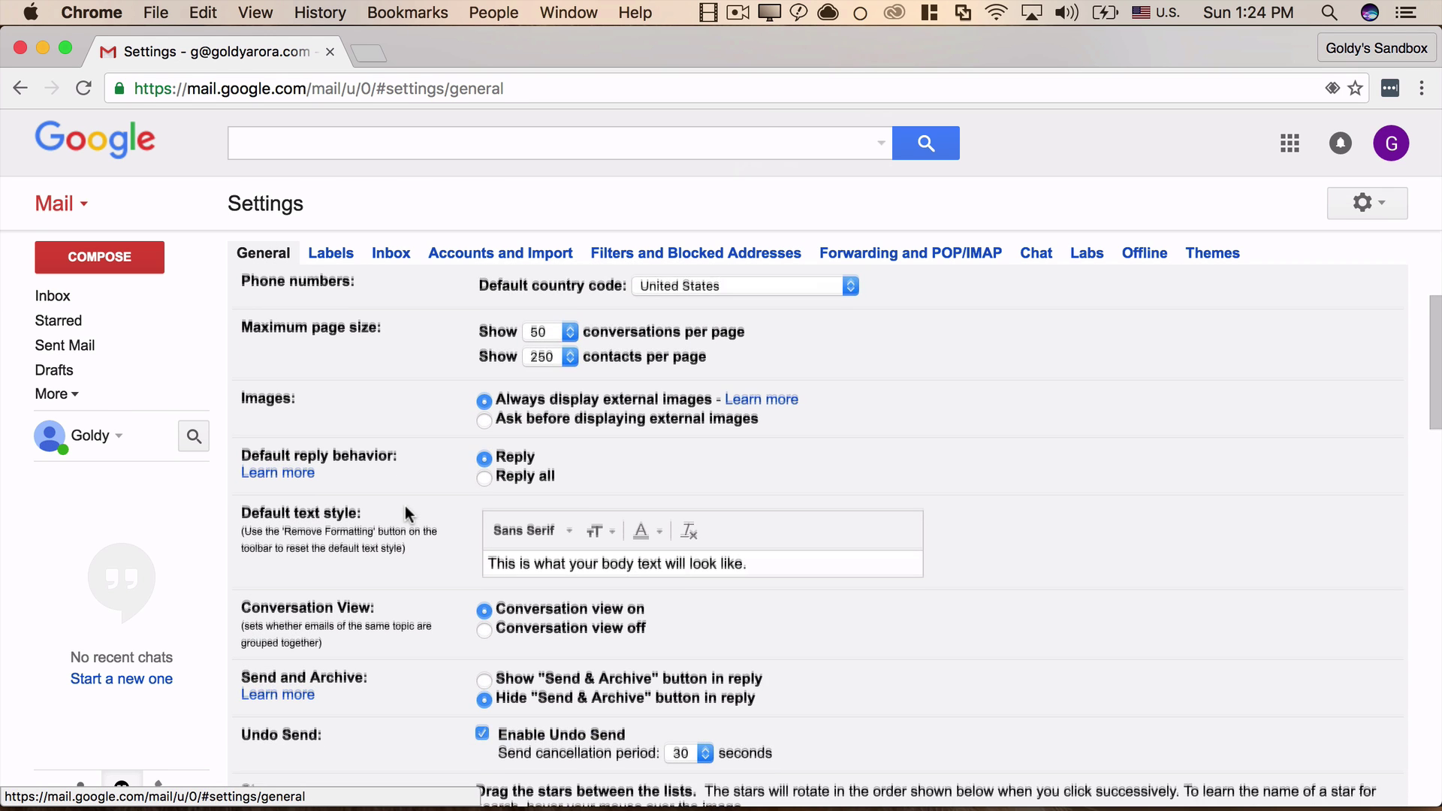
{"action": "scroll", "coordinate": [404, 506], "scroll_direction": "down", "scroll_amount": 4}
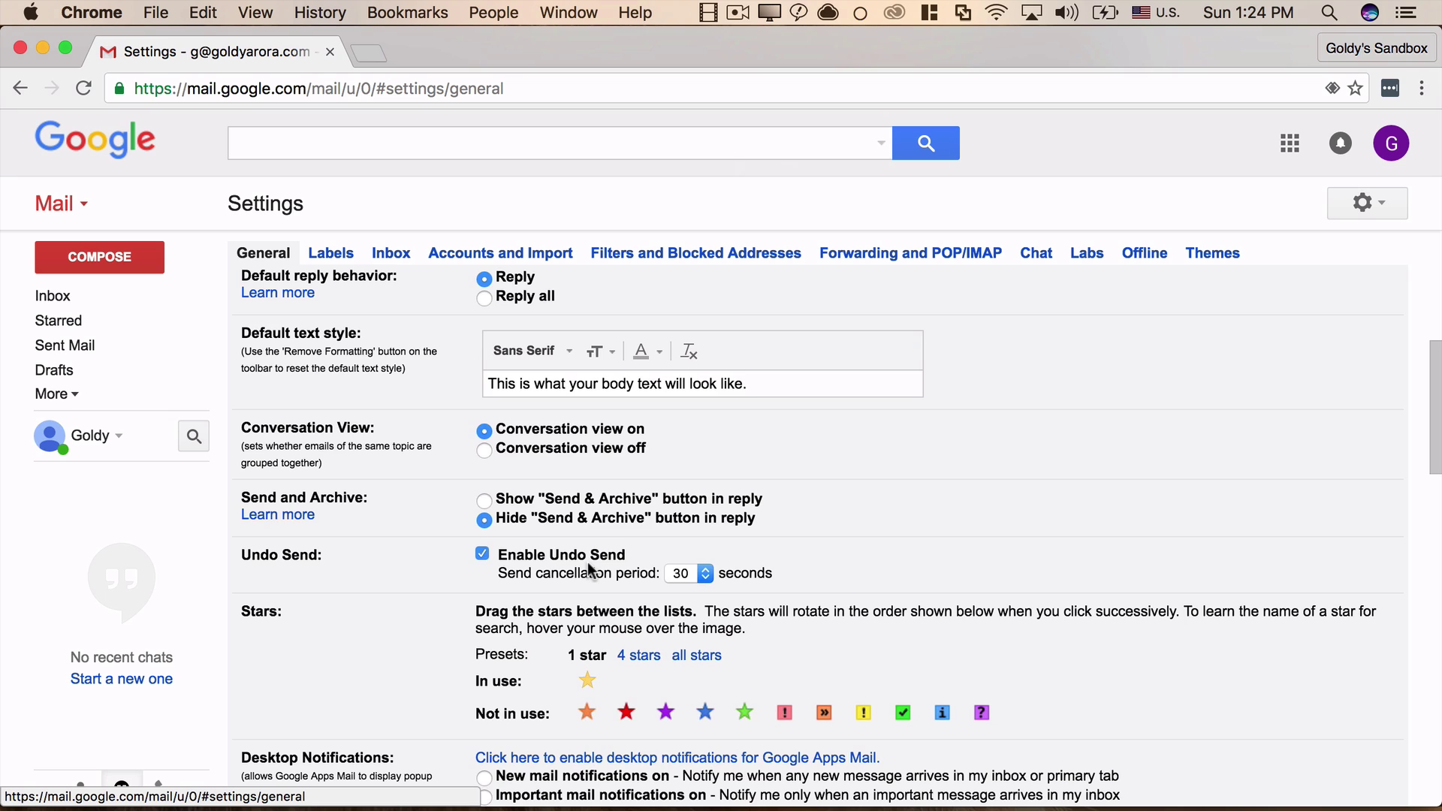
{"action": "left_click", "coordinate": [482, 556]}
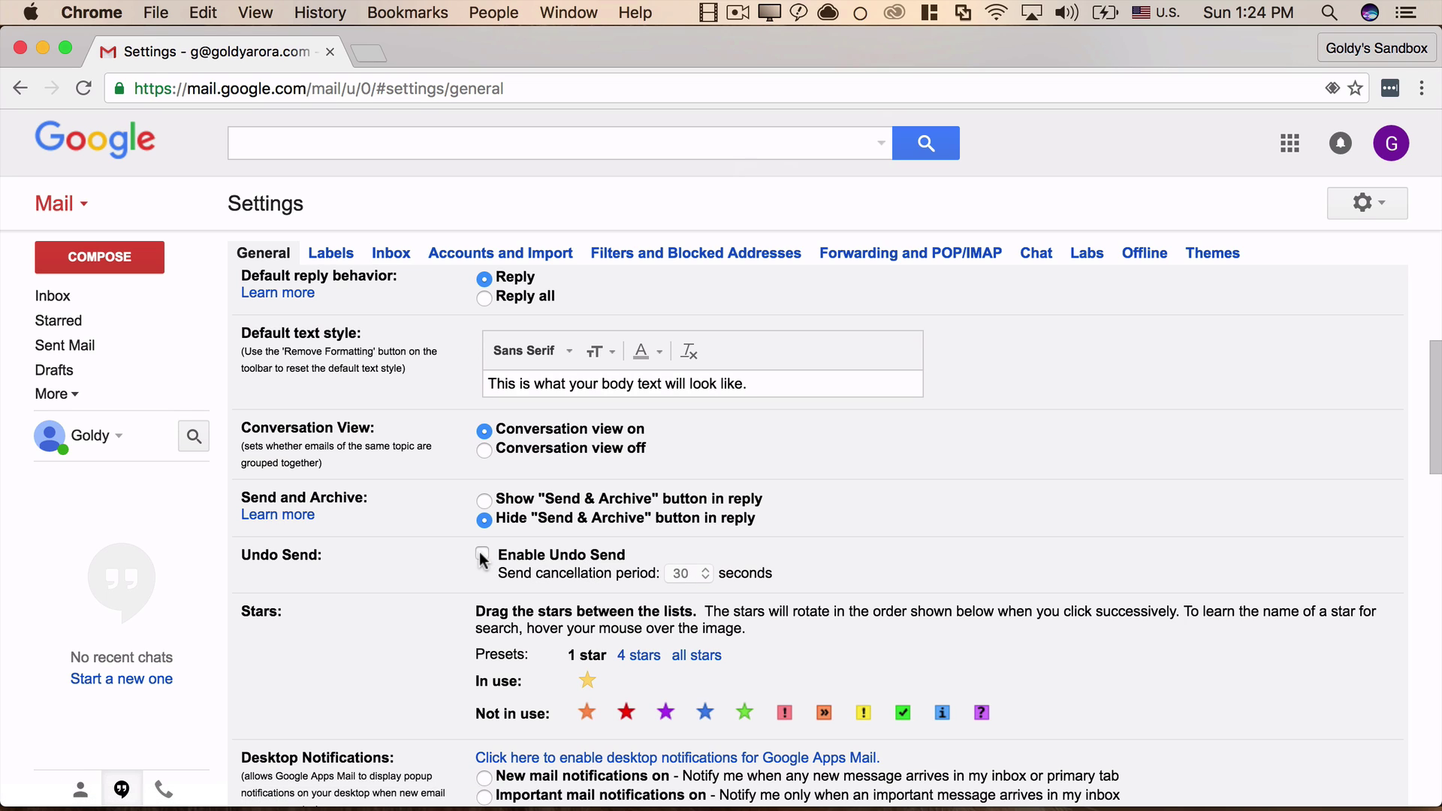
{"action": "left_click", "coordinate": [482, 556]}
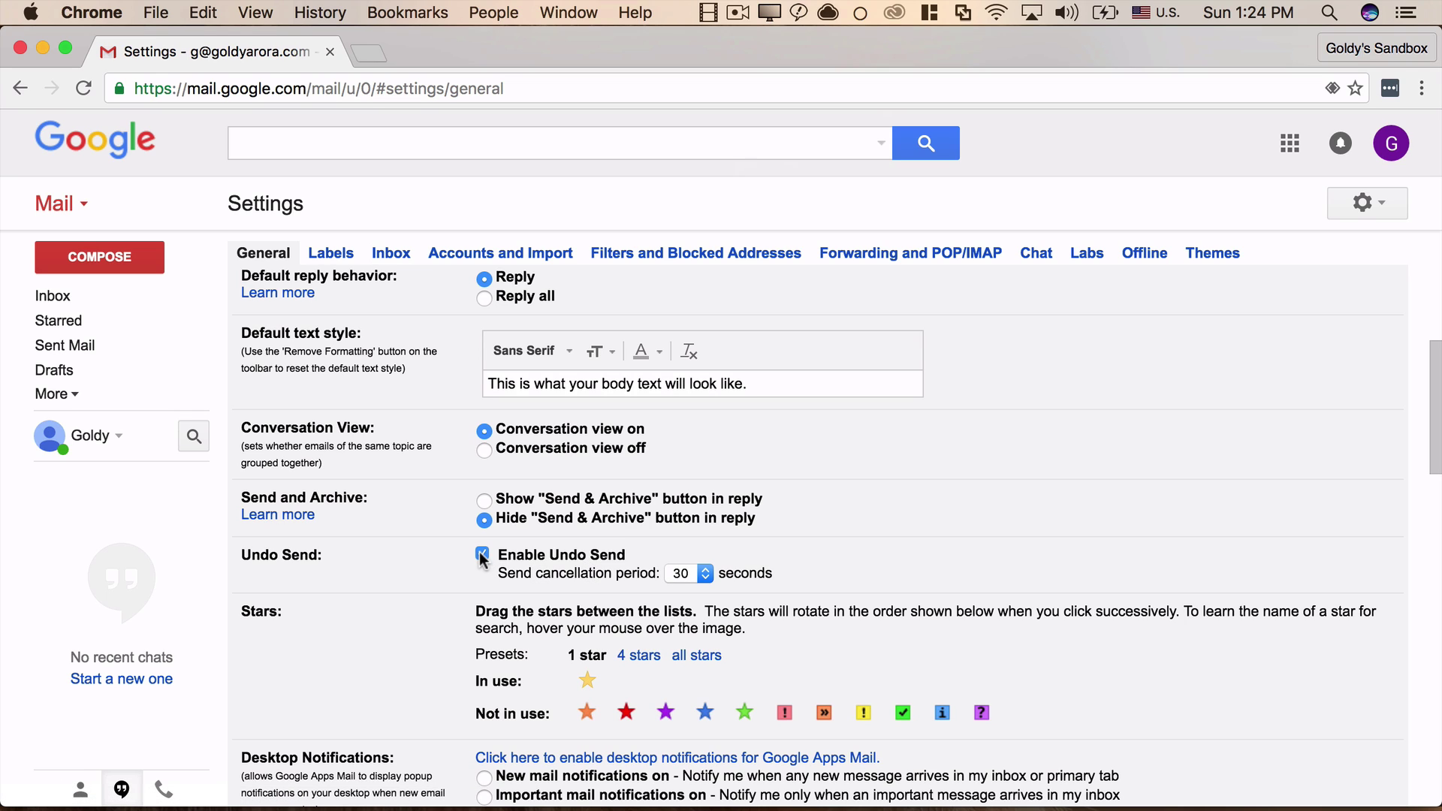
{"action": "left_click", "coordinate": [700, 574]}
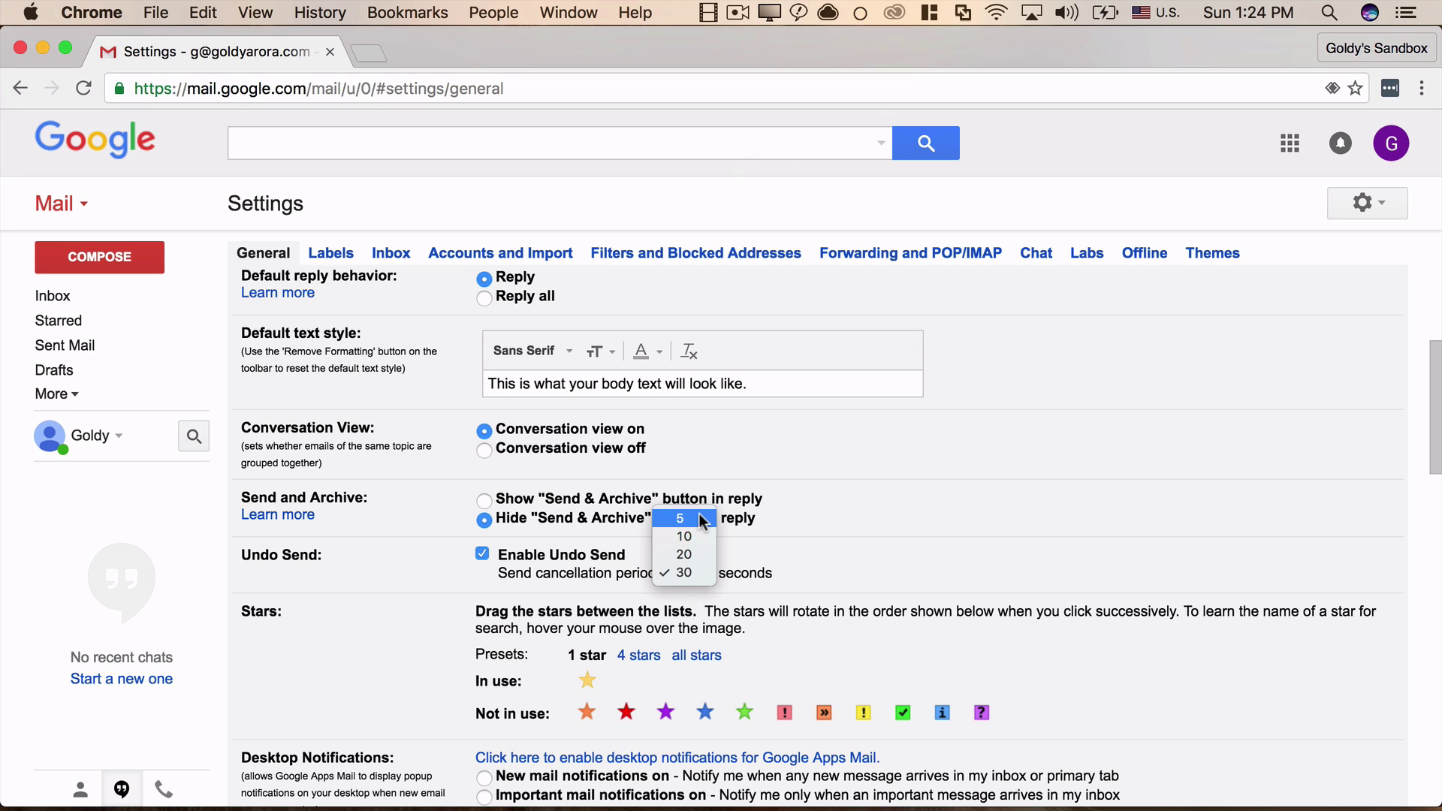
{"action": "left_click", "coordinate": [692, 573]}
{"action": "scroll", "coordinate": [571, 597], "scroll_direction": "down", "scroll_amount": 8}
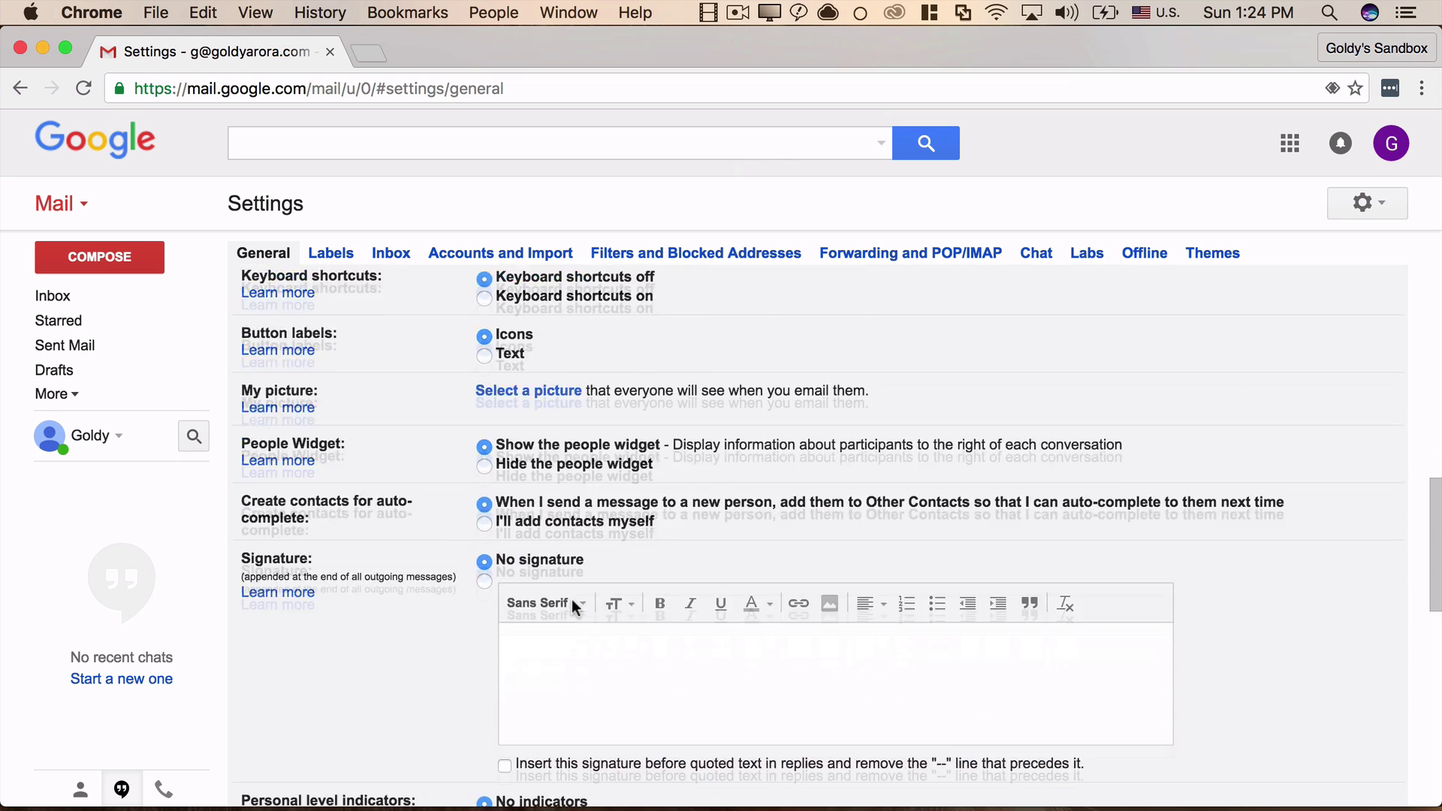
{"action": "scroll", "coordinate": [571, 598], "scroll_direction": "down", "scroll_amount": 10}
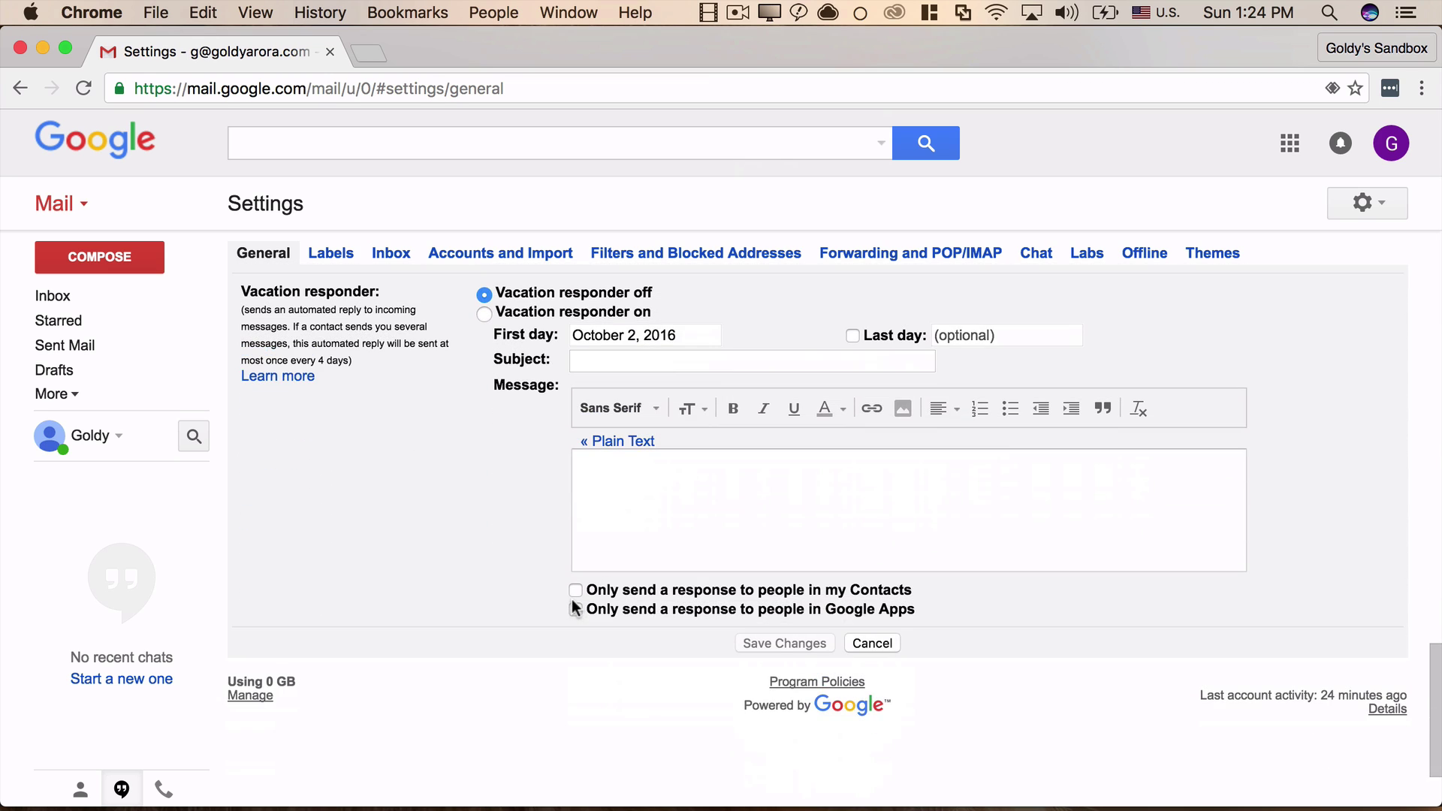
Step: Send a test email with subject 'ok' to your own address from the inbox
{"action": "left_click", "coordinate": [79, 303]}
{"action": "left_click", "coordinate": [94, 269]}
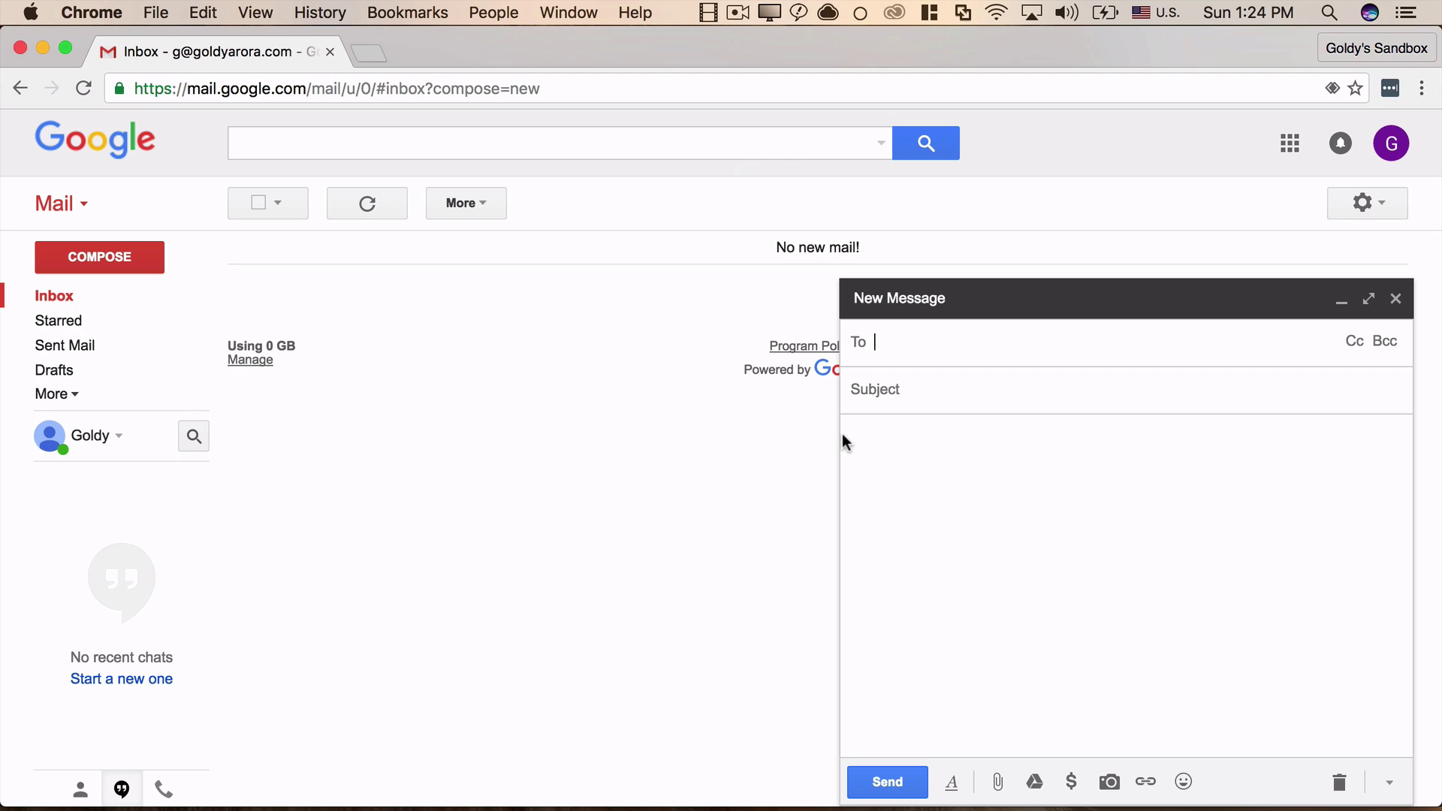
{"action": "type", "text": "ega."}
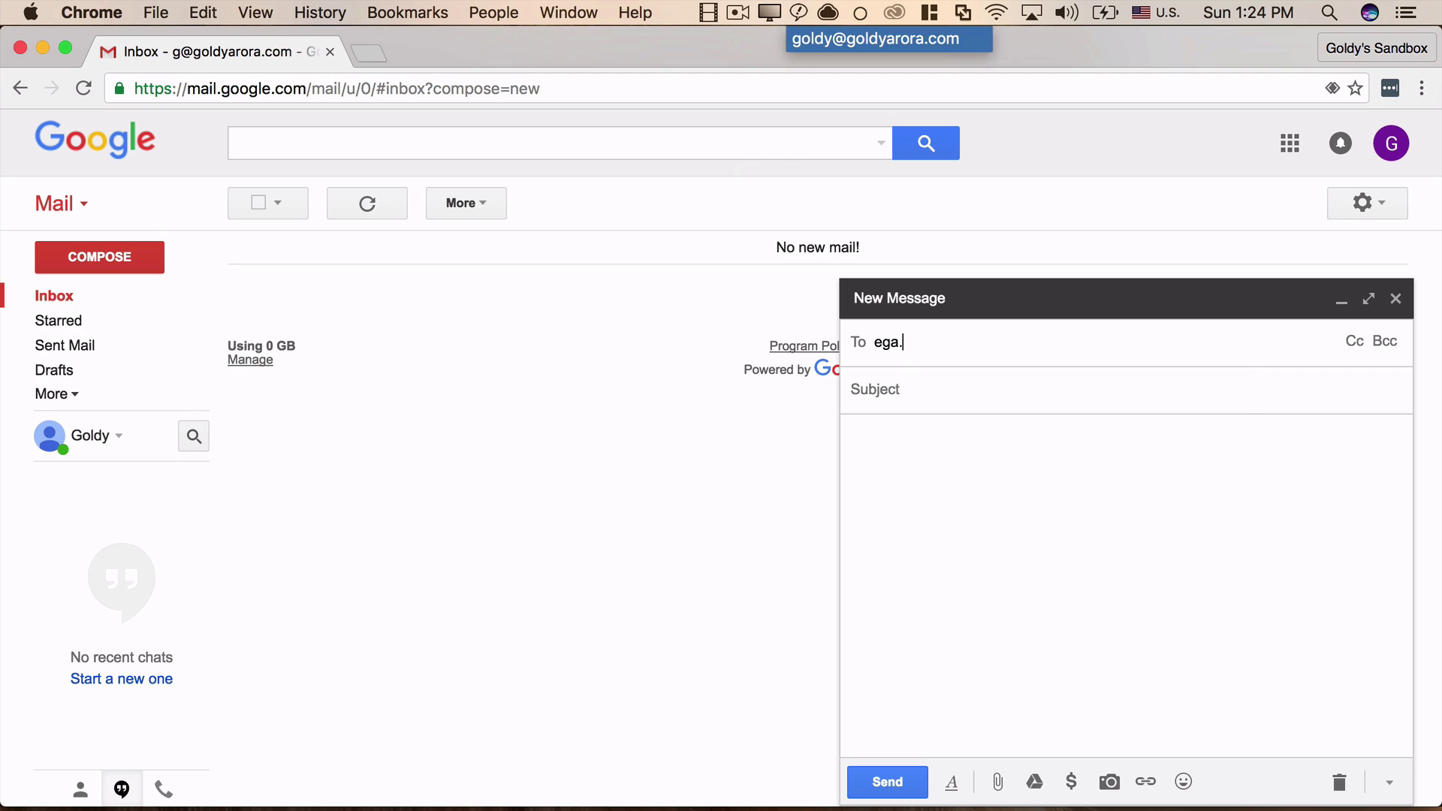
{"action": "key", "text": "Tab"}
{"action": "type", "text": "ok"}
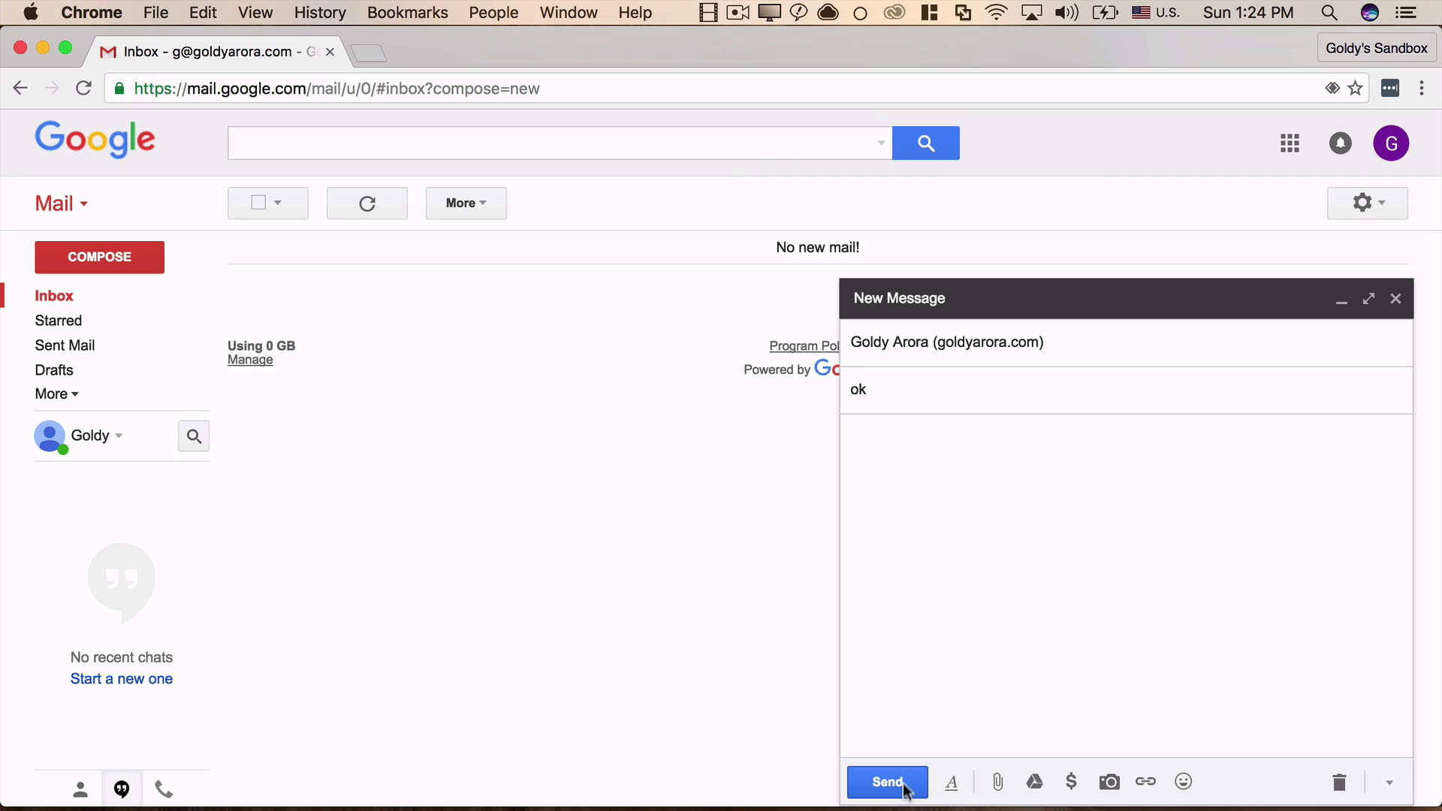
{"action": "left_click", "coordinate": [909, 783]}
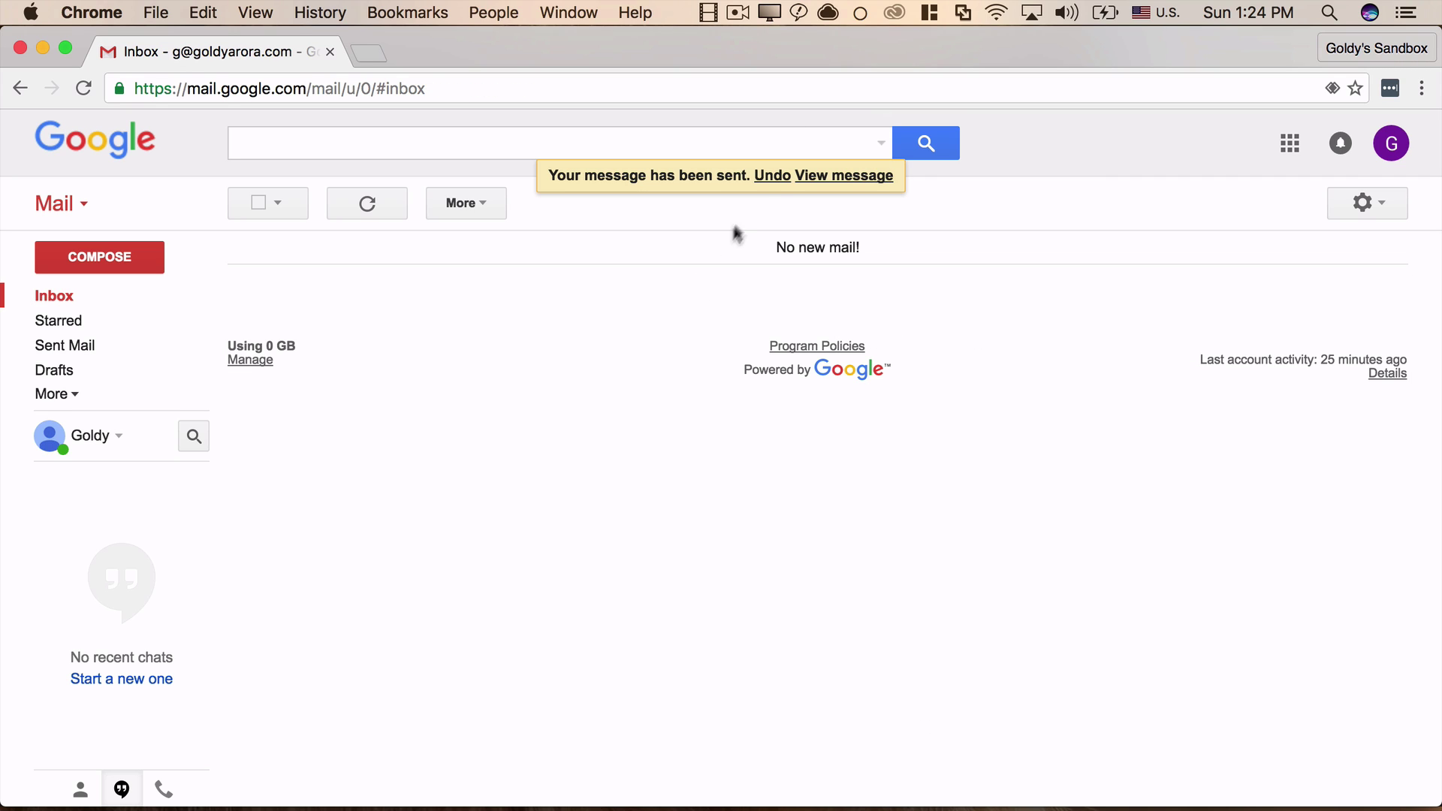
Step: Undo the just-sent test email, then bring up the Google apps list
{"action": "left_click", "coordinate": [772, 176]}
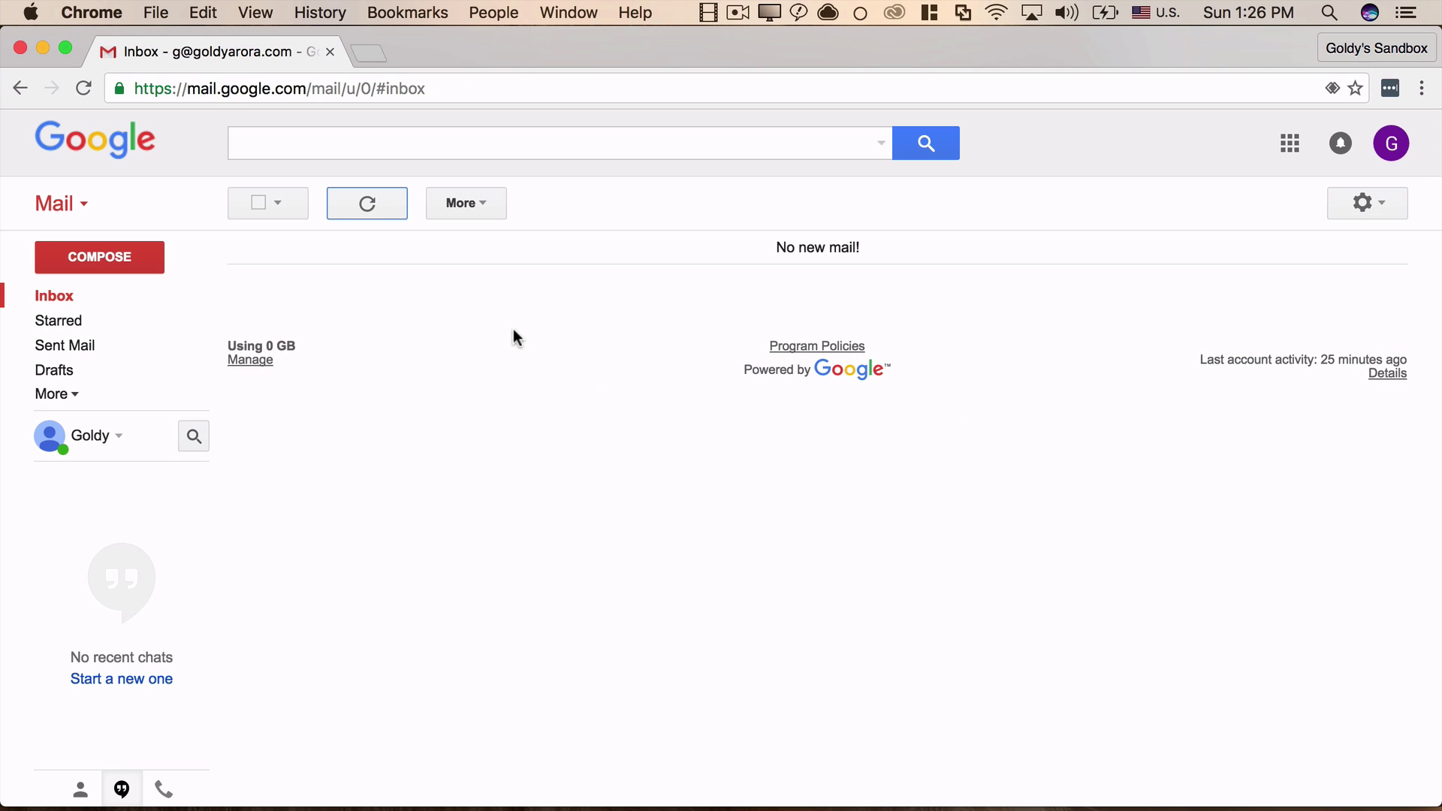
{"action": "left_click", "coordinate": [1290, 143]}
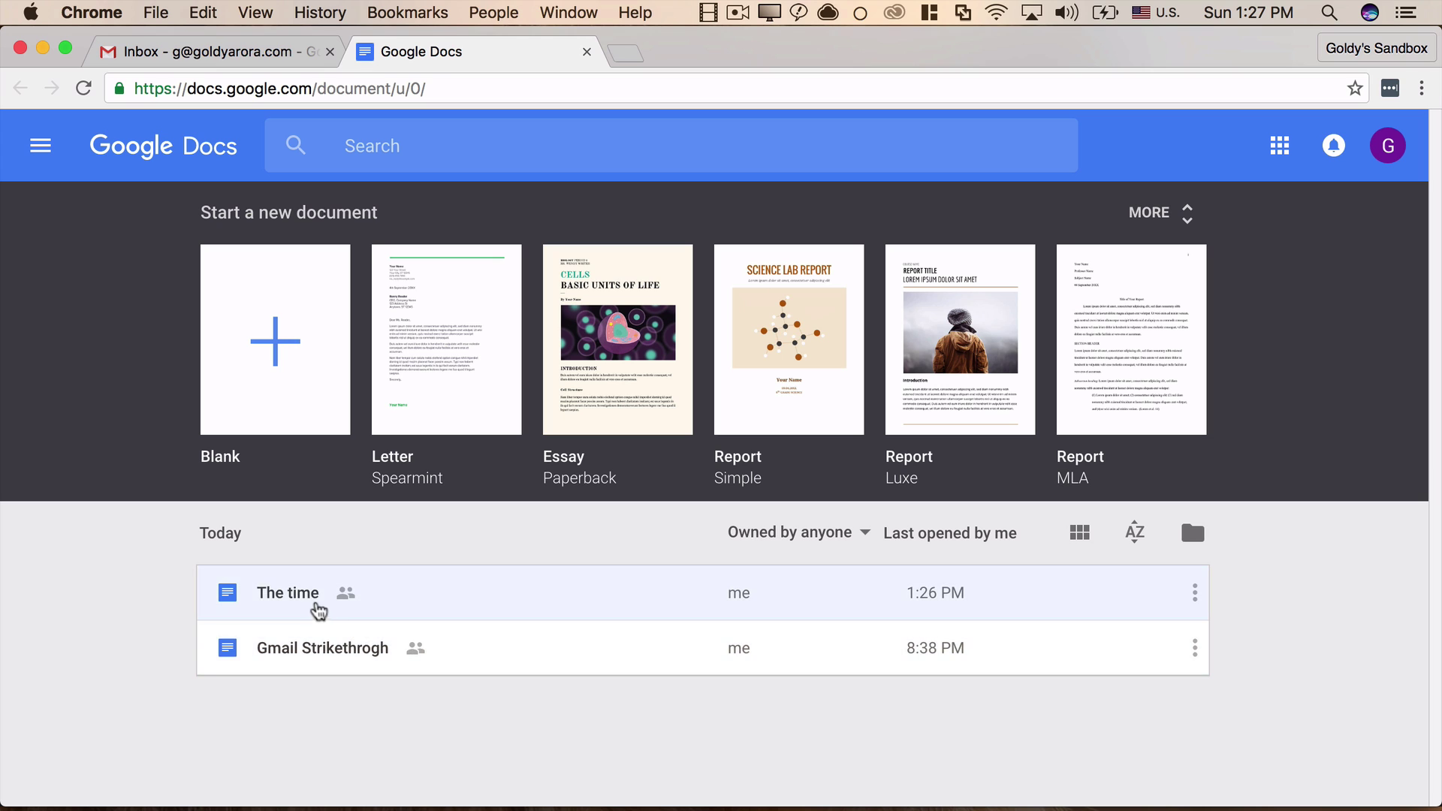
Step: Open the document 'The time' and bring up its Share with others dialog from the File menu
{"action": "left_click", "coordinate": [314, 597]}
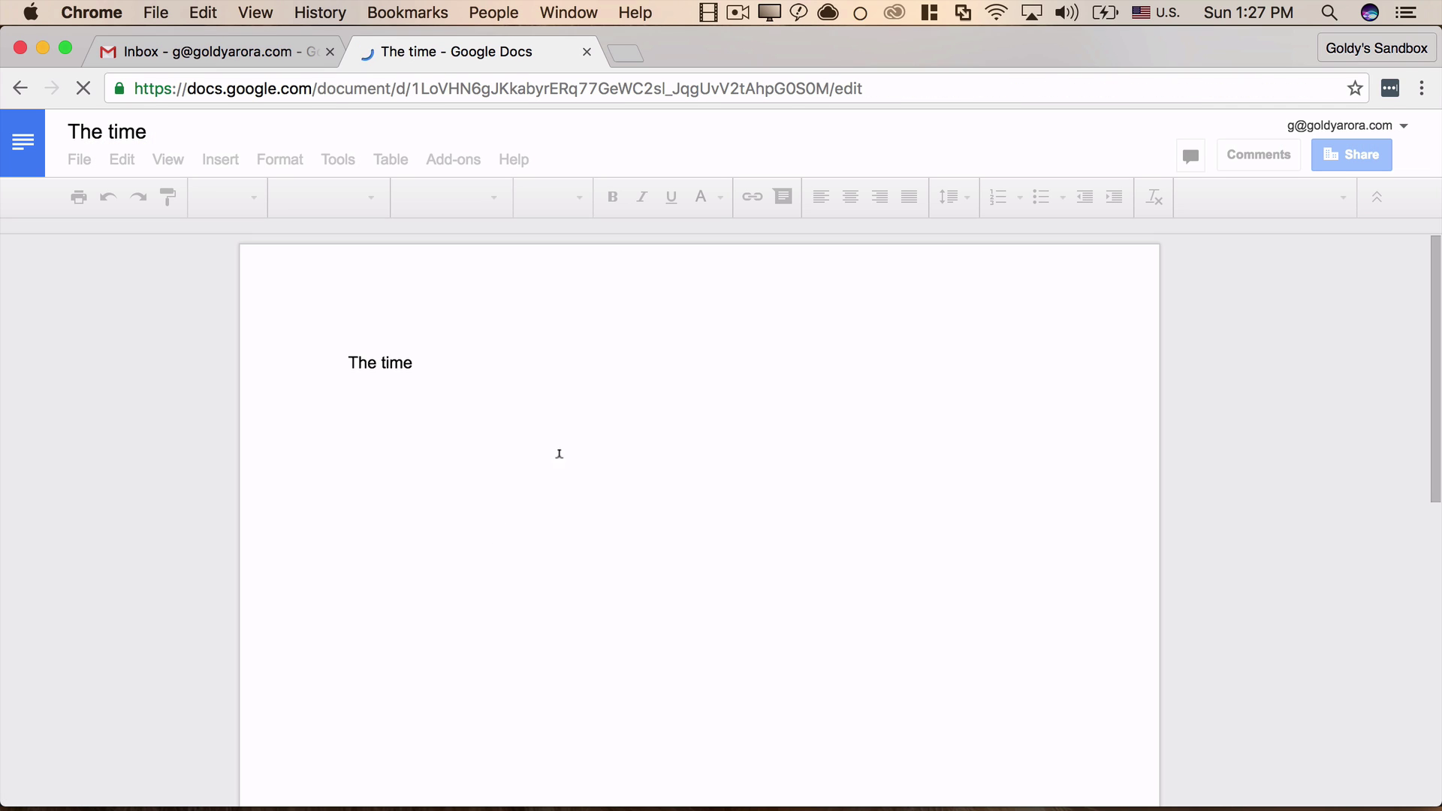
{"action": "left_click", "coordinate": [546, 368]}
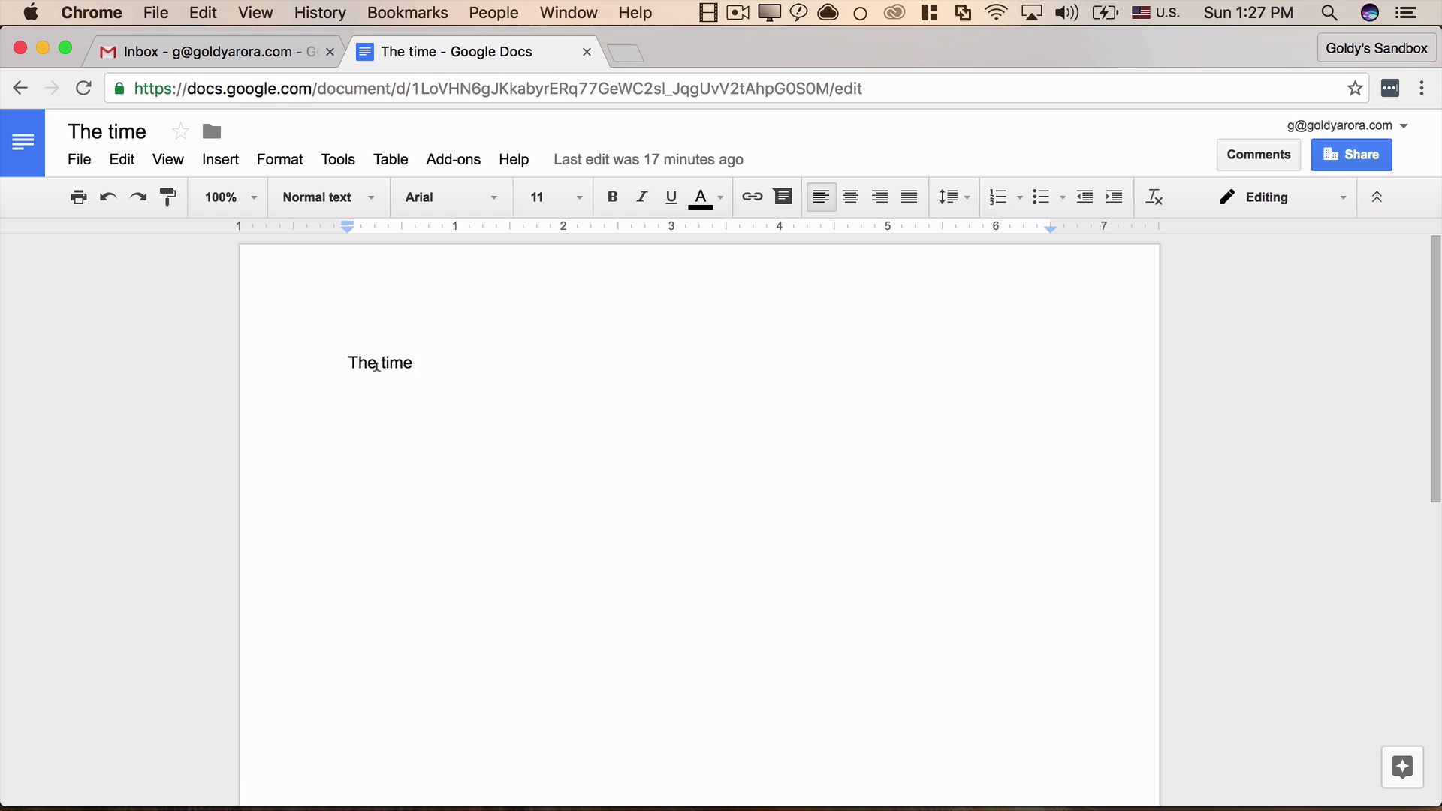
{"action": "left_click", "coordinate": [78, 177]}
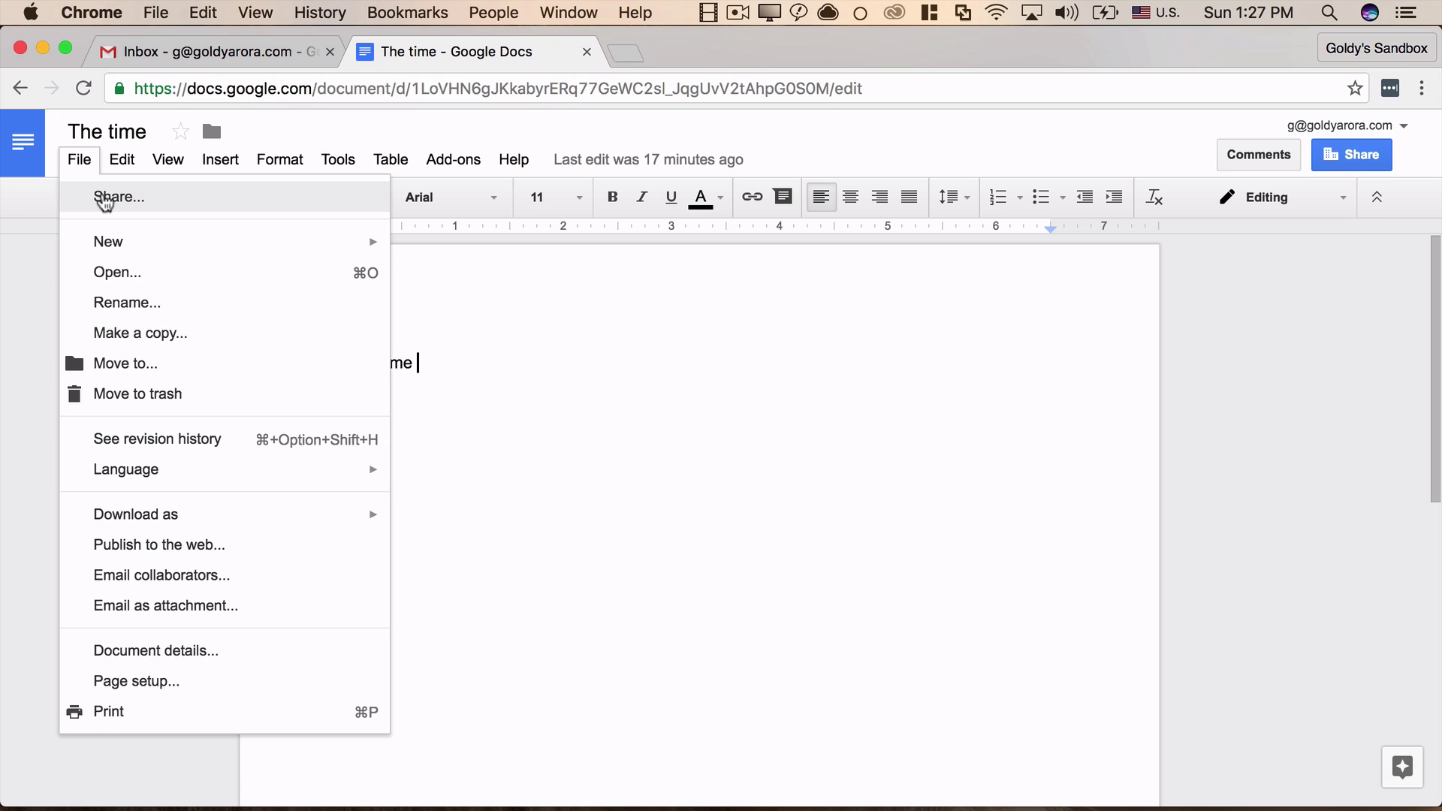
{"action": "left_click", "coordinate": [105, 199]}
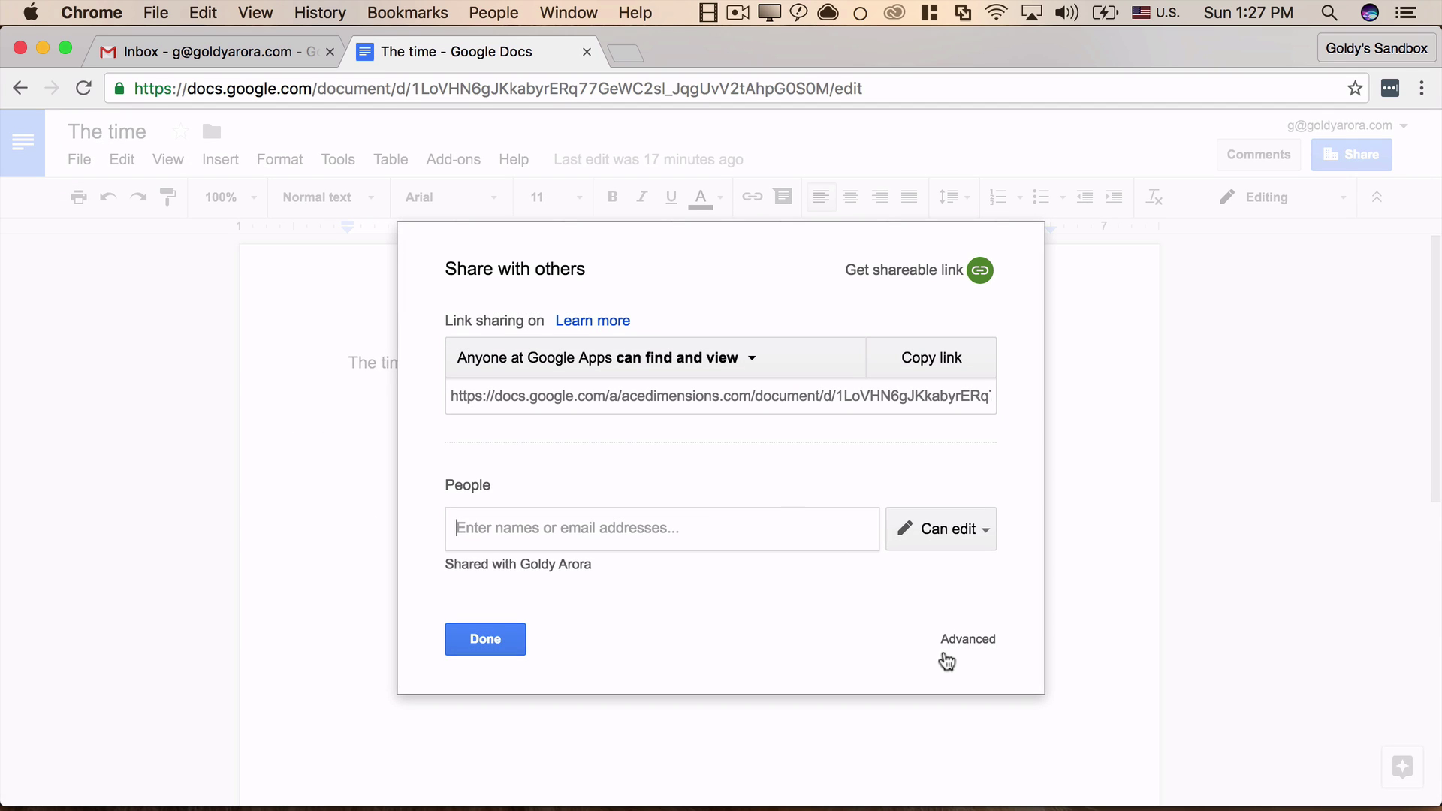
Step: Make the commenter's access to 'The time' expire on custom date 11/1/16, save, and close sharing
{"action": "left_click", "coordinate": [982, 652]}
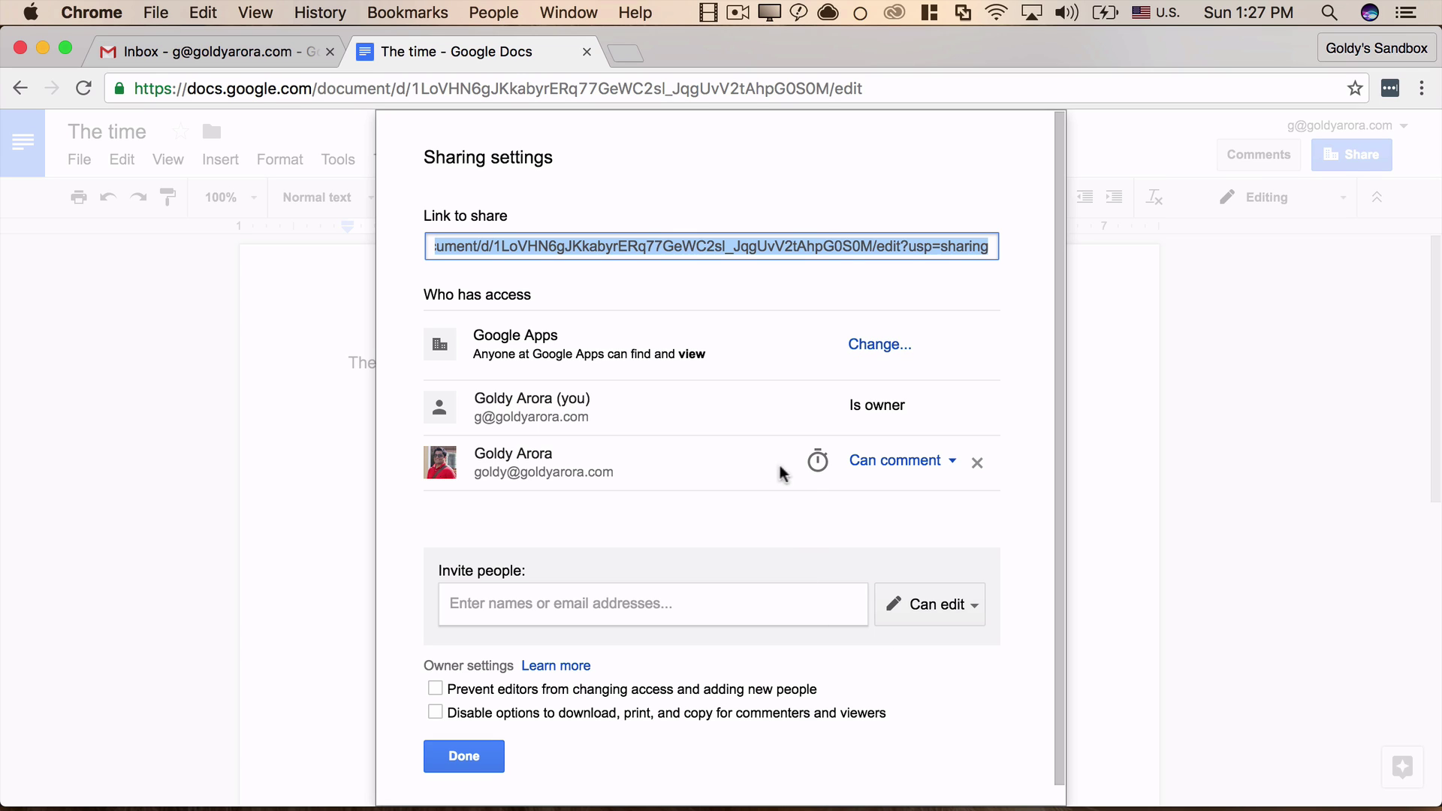
{"action": "mouse_move", "coordinate": [817, 469]}
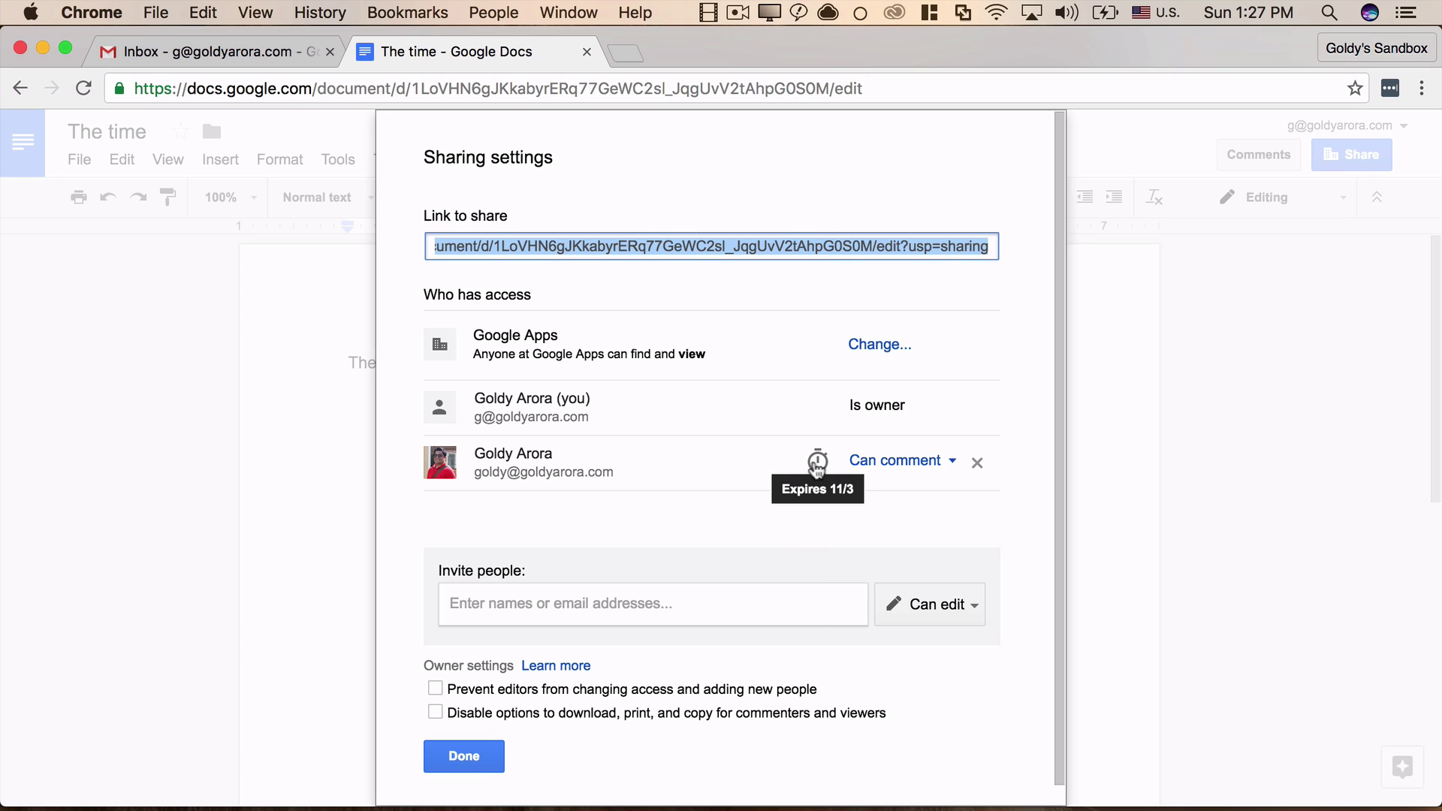
{"action": "left_click", "coordinate": [817, 467]}
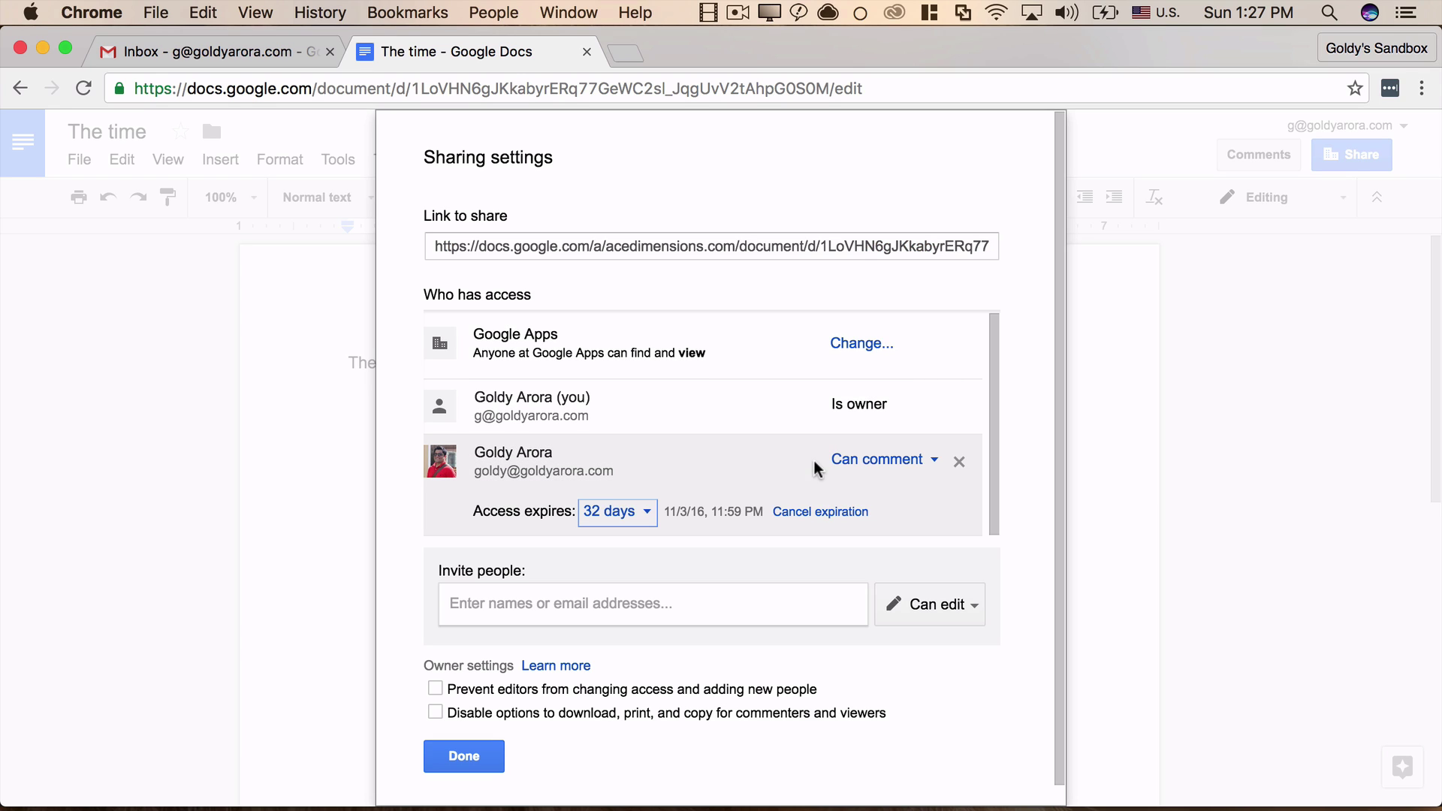
{"action": "left_click", "coordinate": [643, 511]}
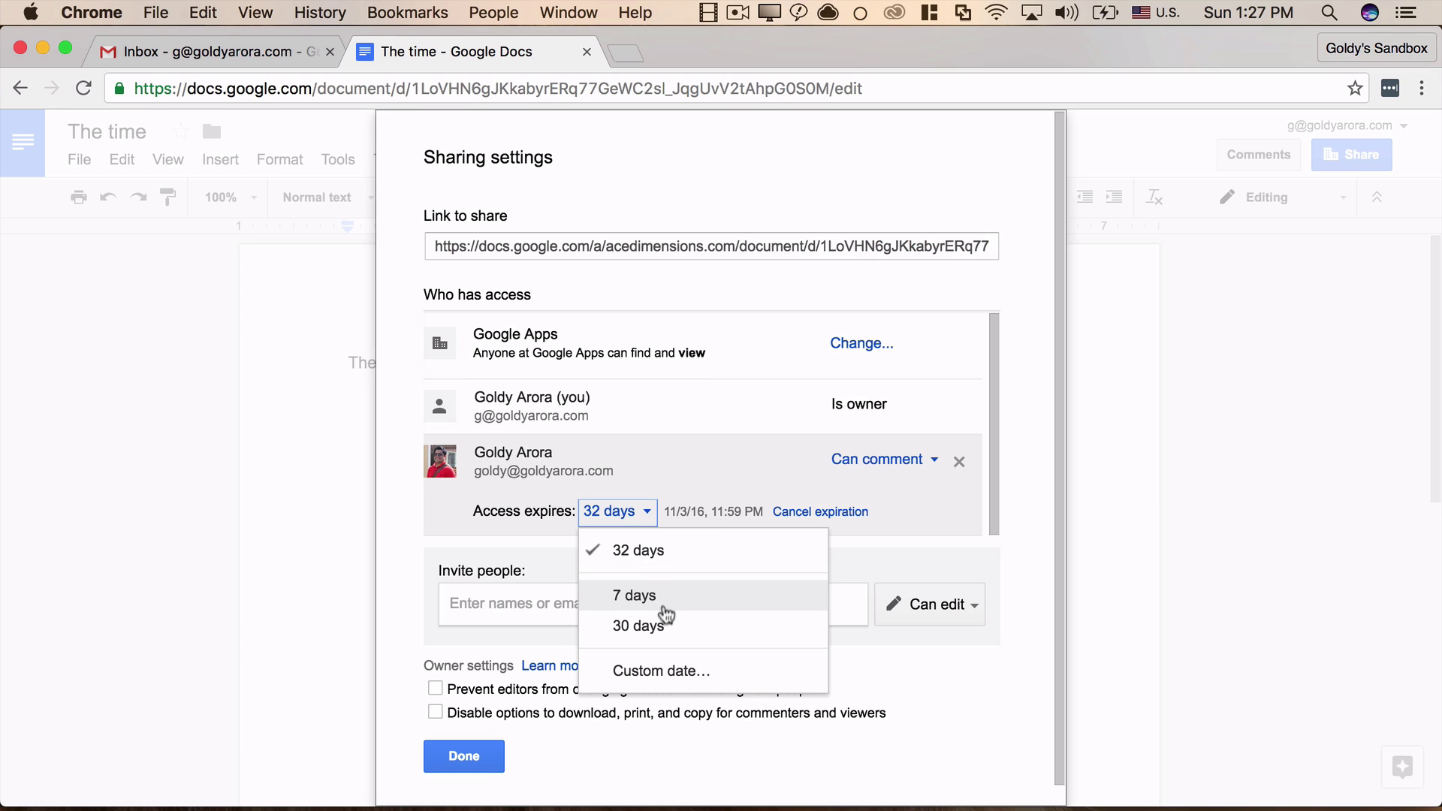
{"action": "left_click", "coordinate": [667, 672]}
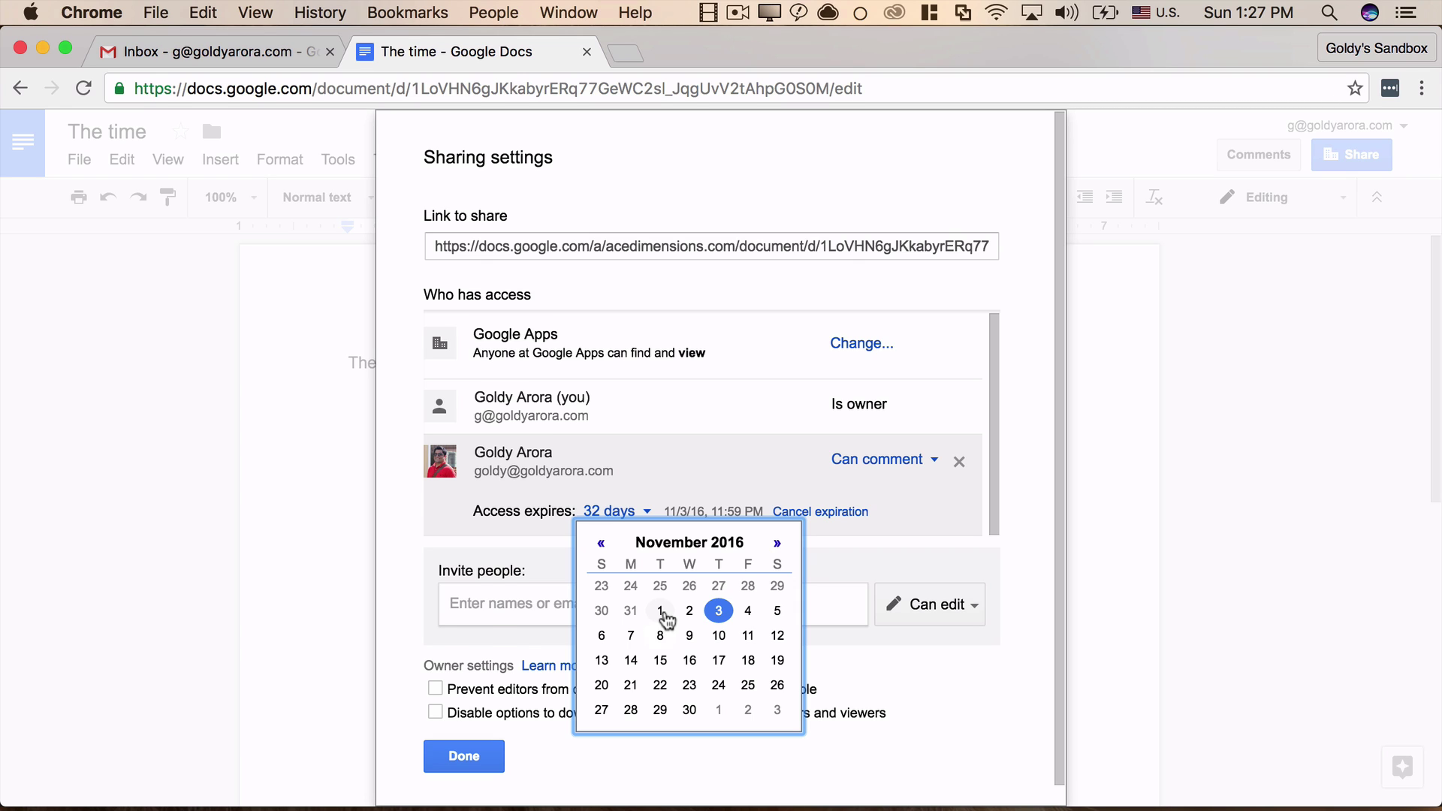
{"action": "left_click", "coordinate": [660, 611]}
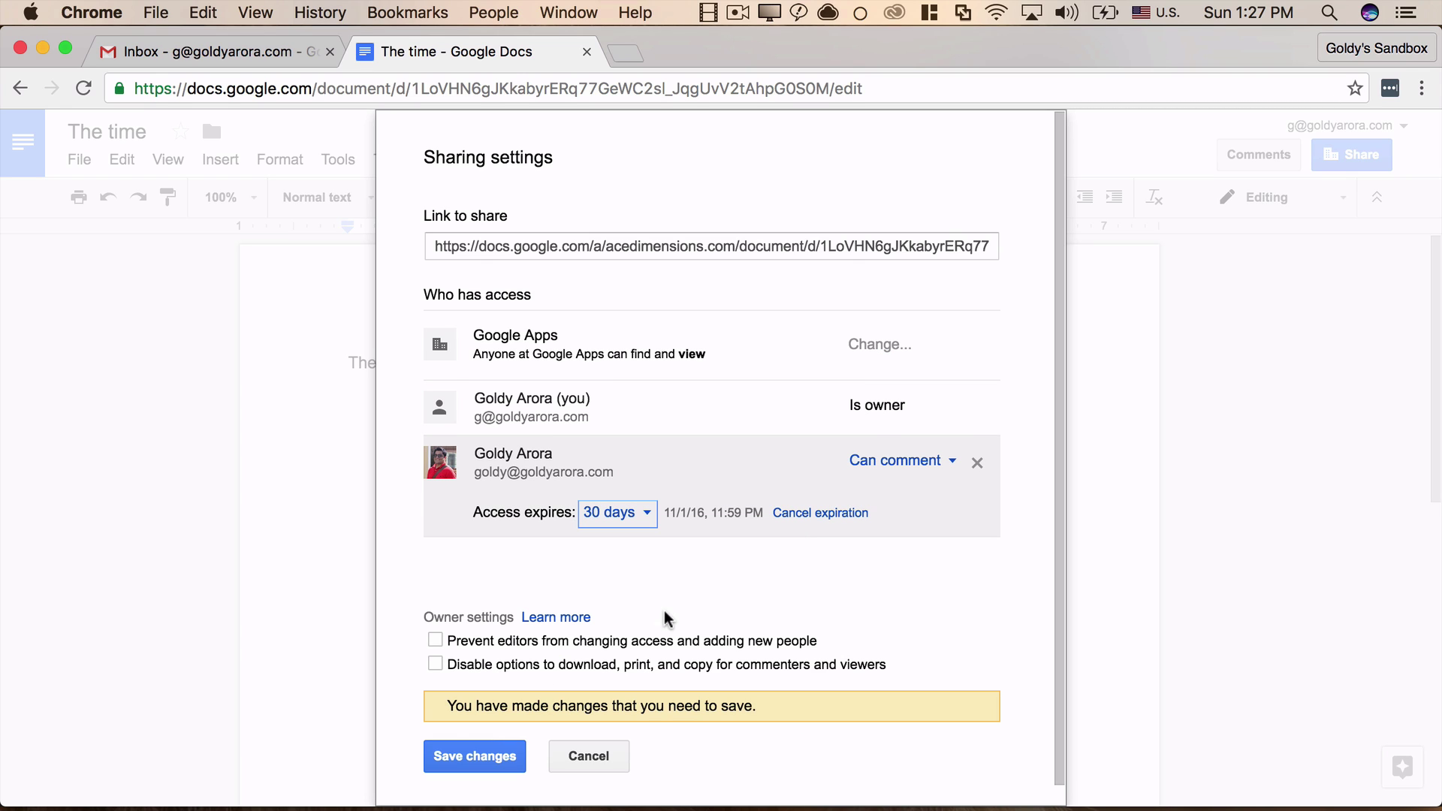
{"action": "left_click", "coordinate": [494, 759]}
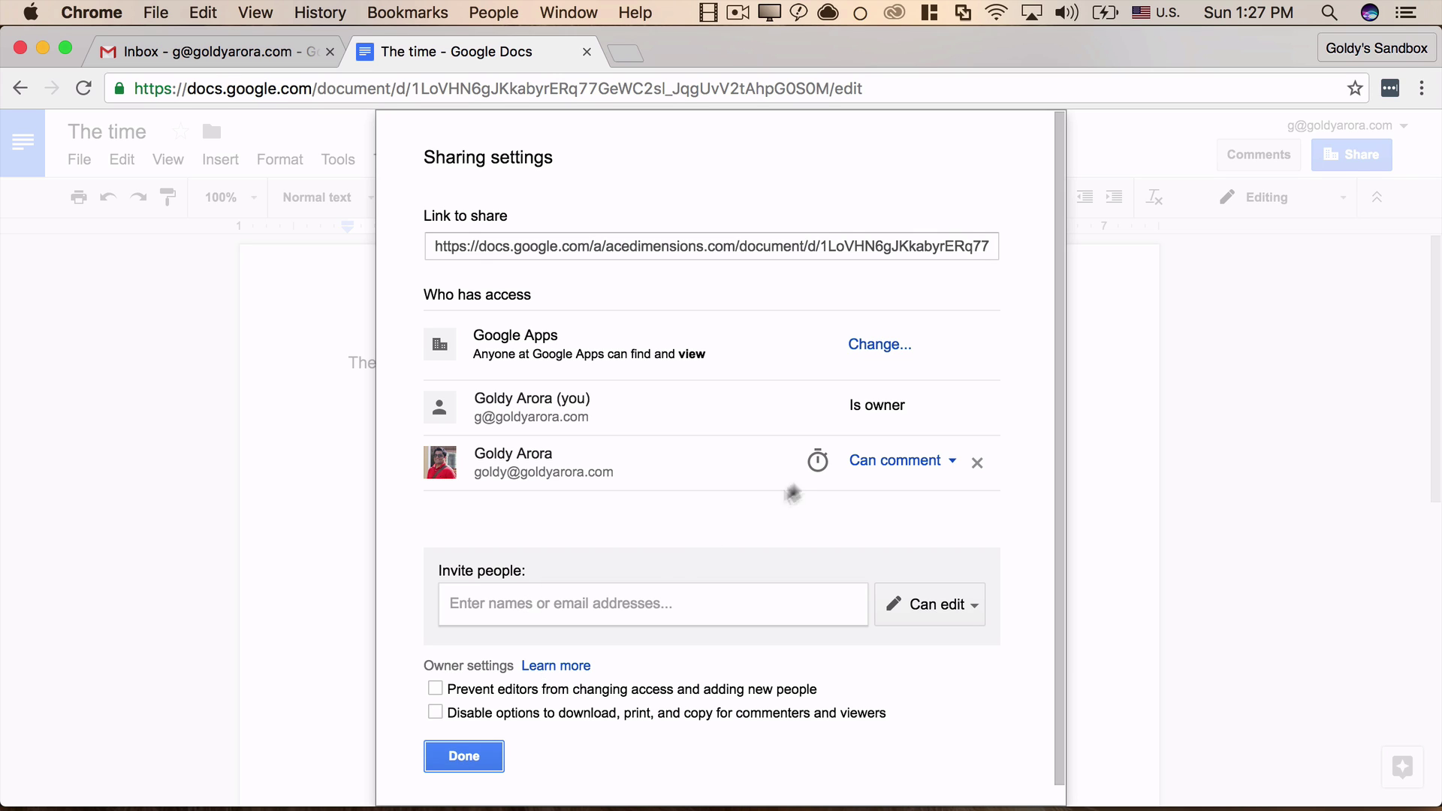
{"action": "left_click", "coordinate": [464, 756]}
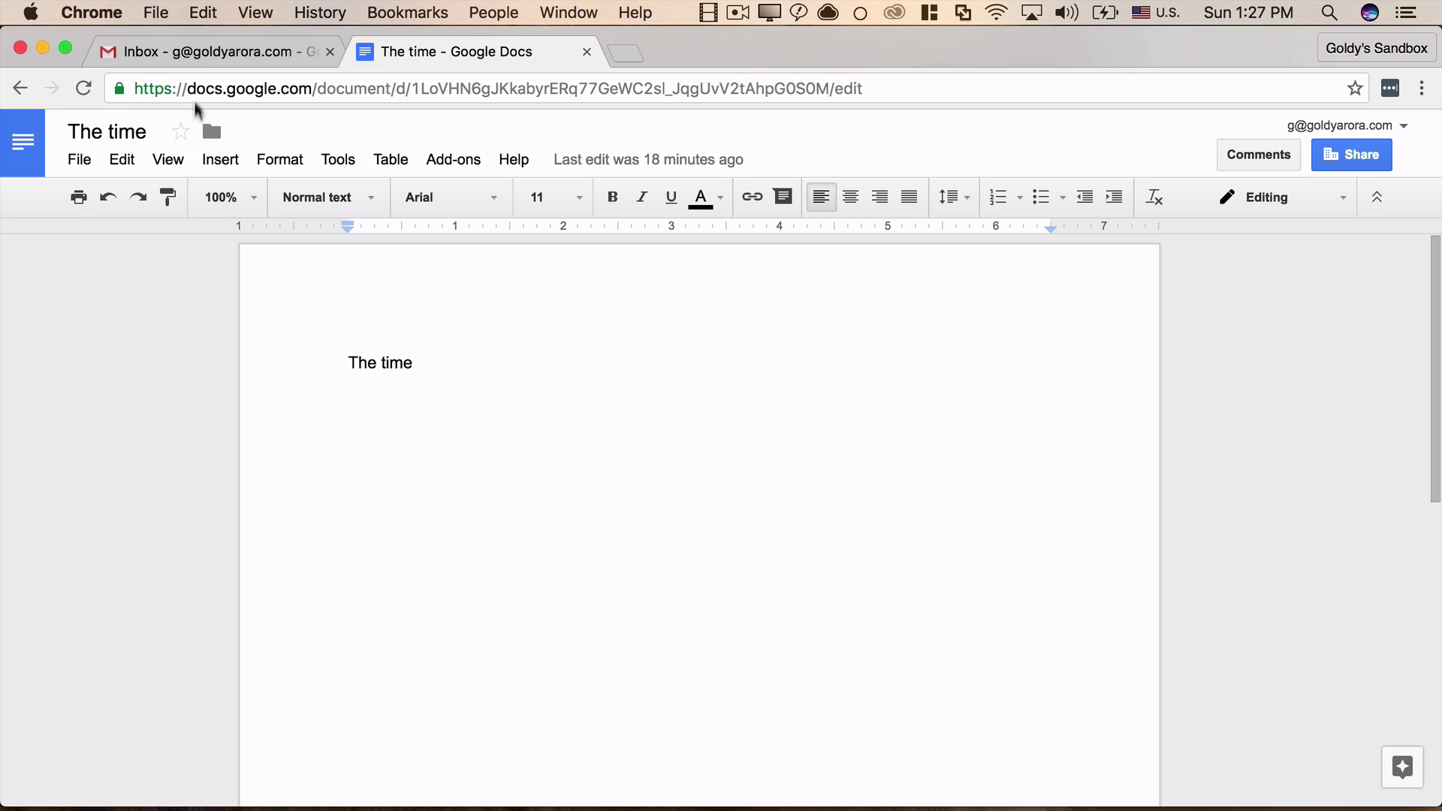
Step: Start a new Gmail draft to your own account with subject 'o'
{"action": "left_click", "coordinate": [197, 65]}
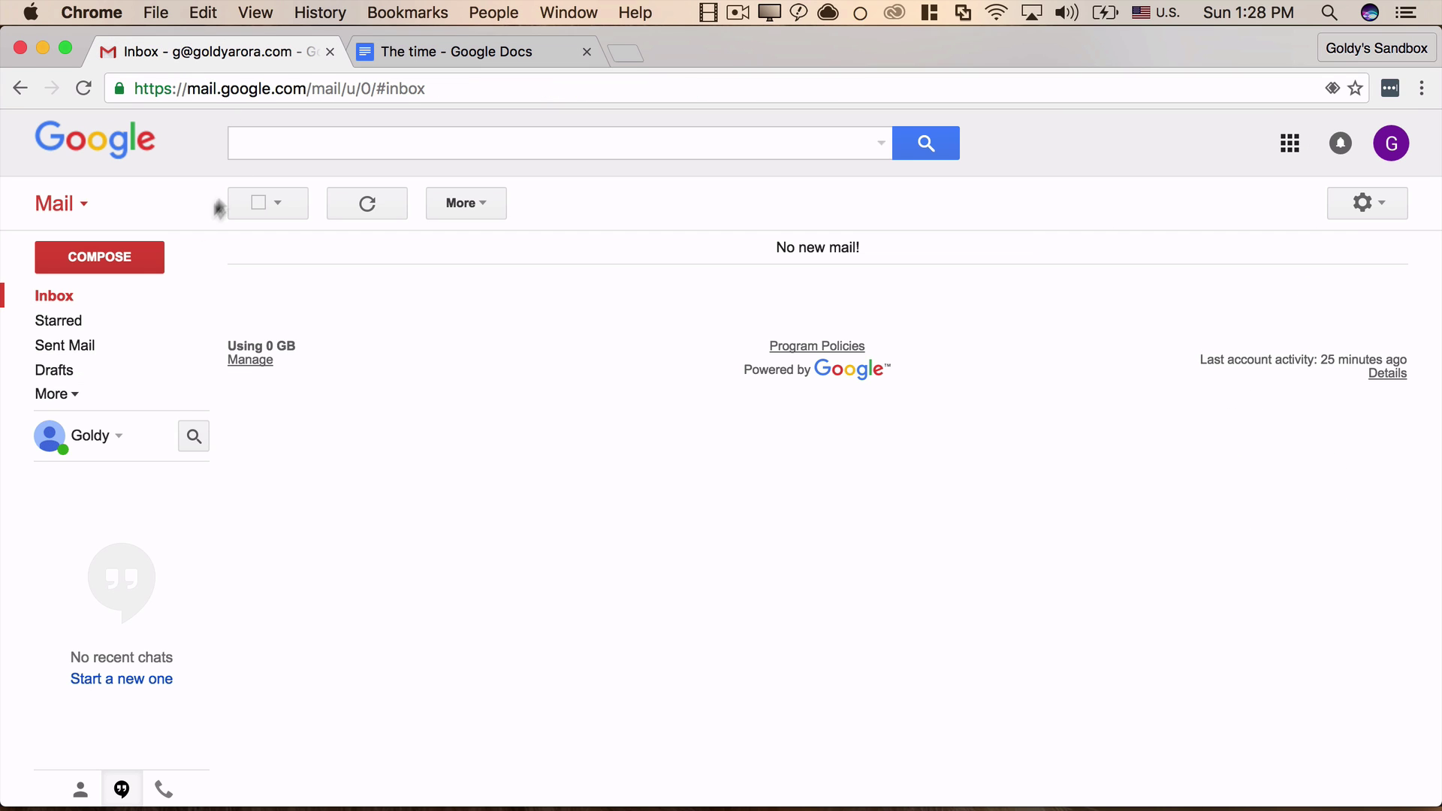
{"action": "left_click", "coordinate": [136, 256]}
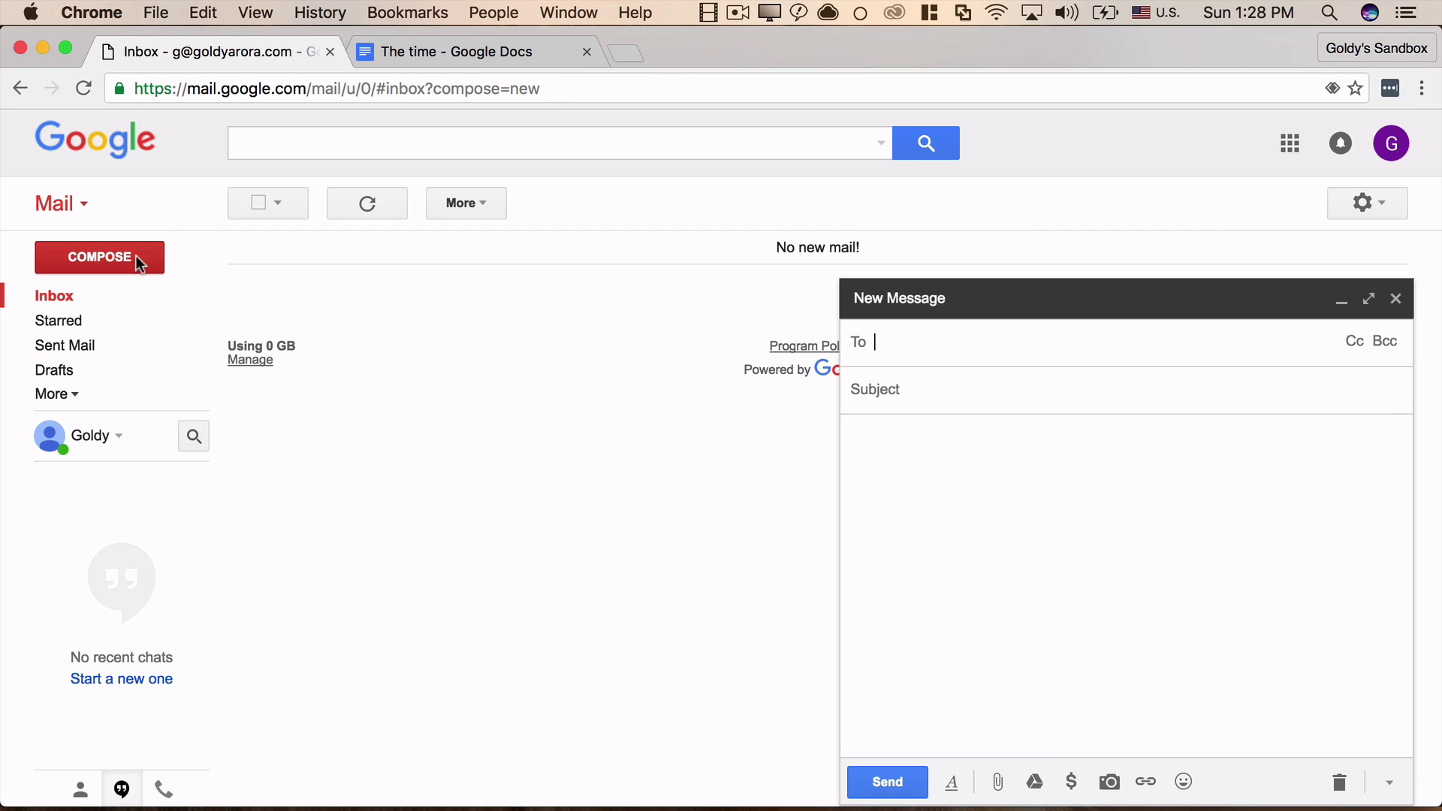
{"action": "left_click", "coordinate": [889, 493]}
{"action": "left_click", "coordinate": [1007, 341]}
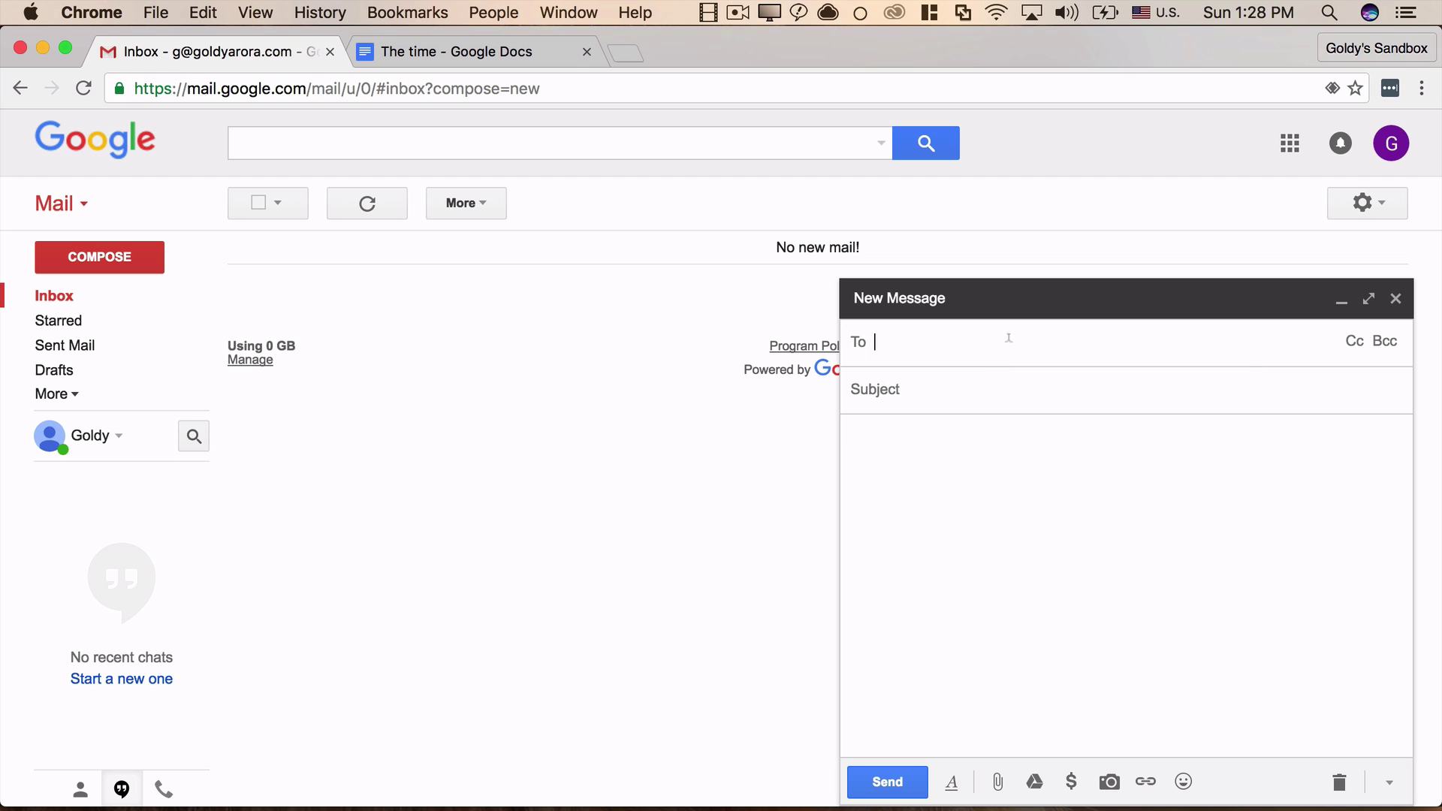
{"action": "type", "text": "eg.a"}
{"action": "key", "text": "BackSpace"}
{"action": "key", "text": "BackSpace"}
{"action": "type", "text": "a."}
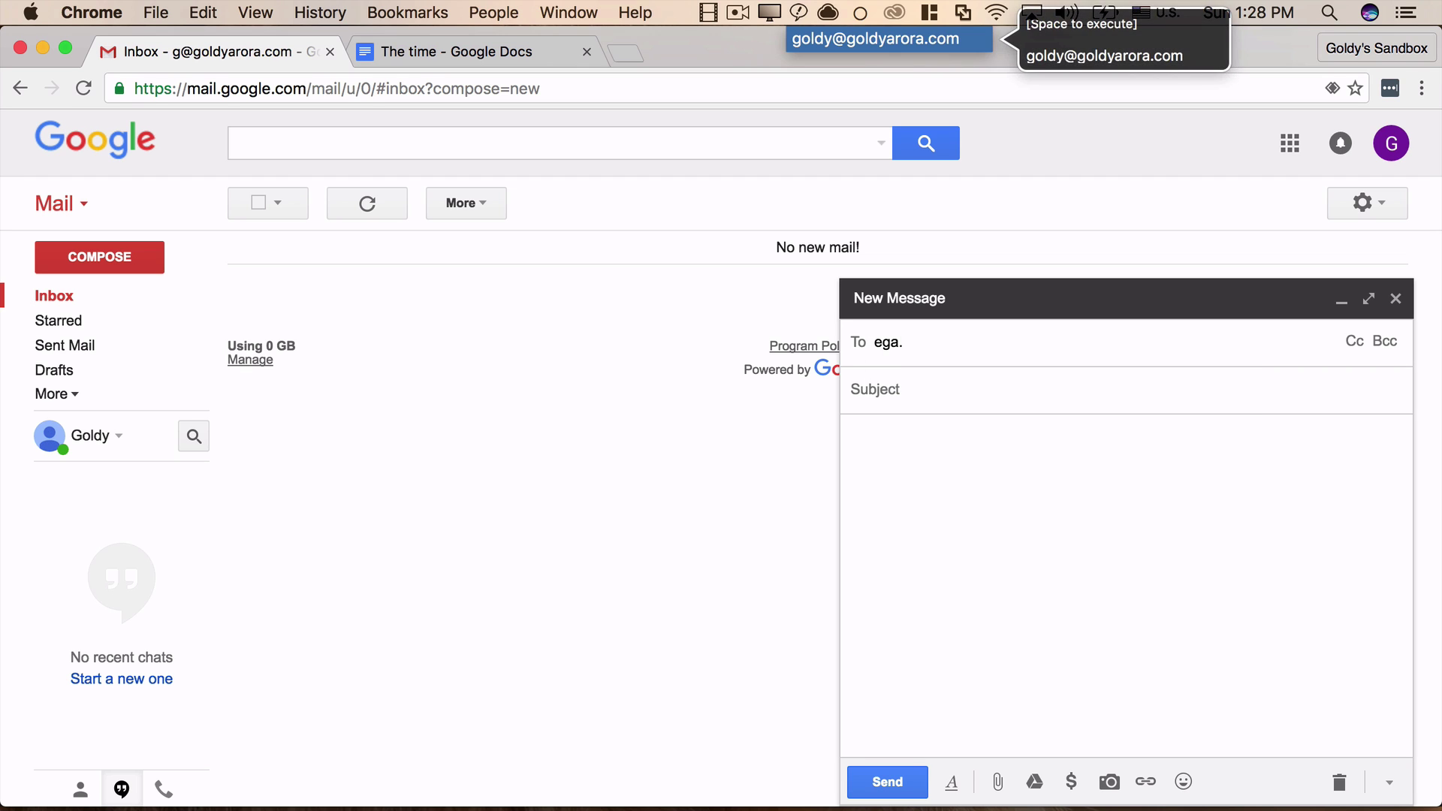
{"action": "key", "text": "space"}
{"action": "left_click", "coordinate": [990, 389]}
{"action": "type", "text": "o"}
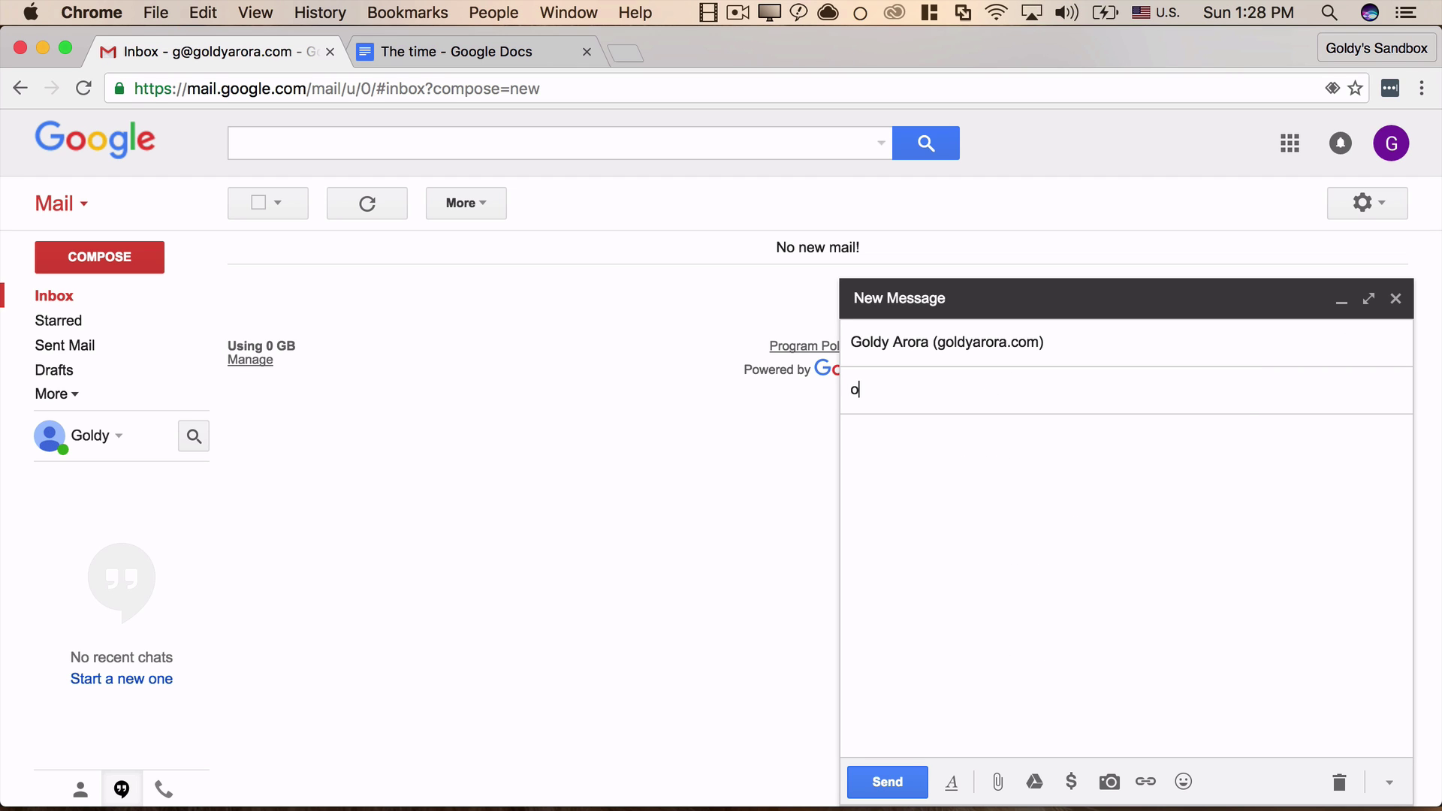
Step: Insert the document 'The time' into the message body as a Drive link
{"action": "left_click", "coordinate": [978, 442]}
{"action": "left_click", "coordinate": [1035, 783]}
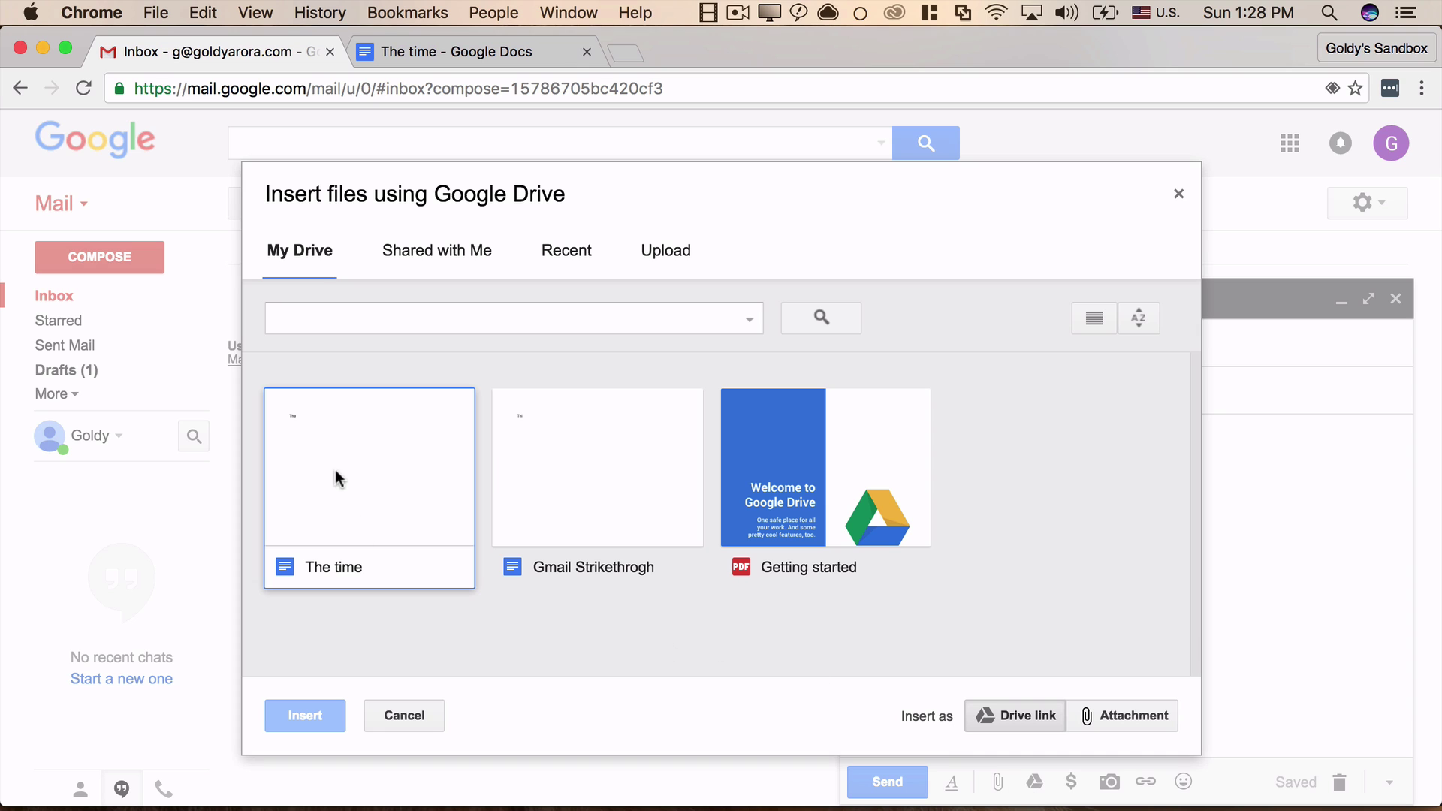
{"action": "left_click", "coordinate": [334, 472]}
{"action": "left_click", "coordinate": [323, 709]}
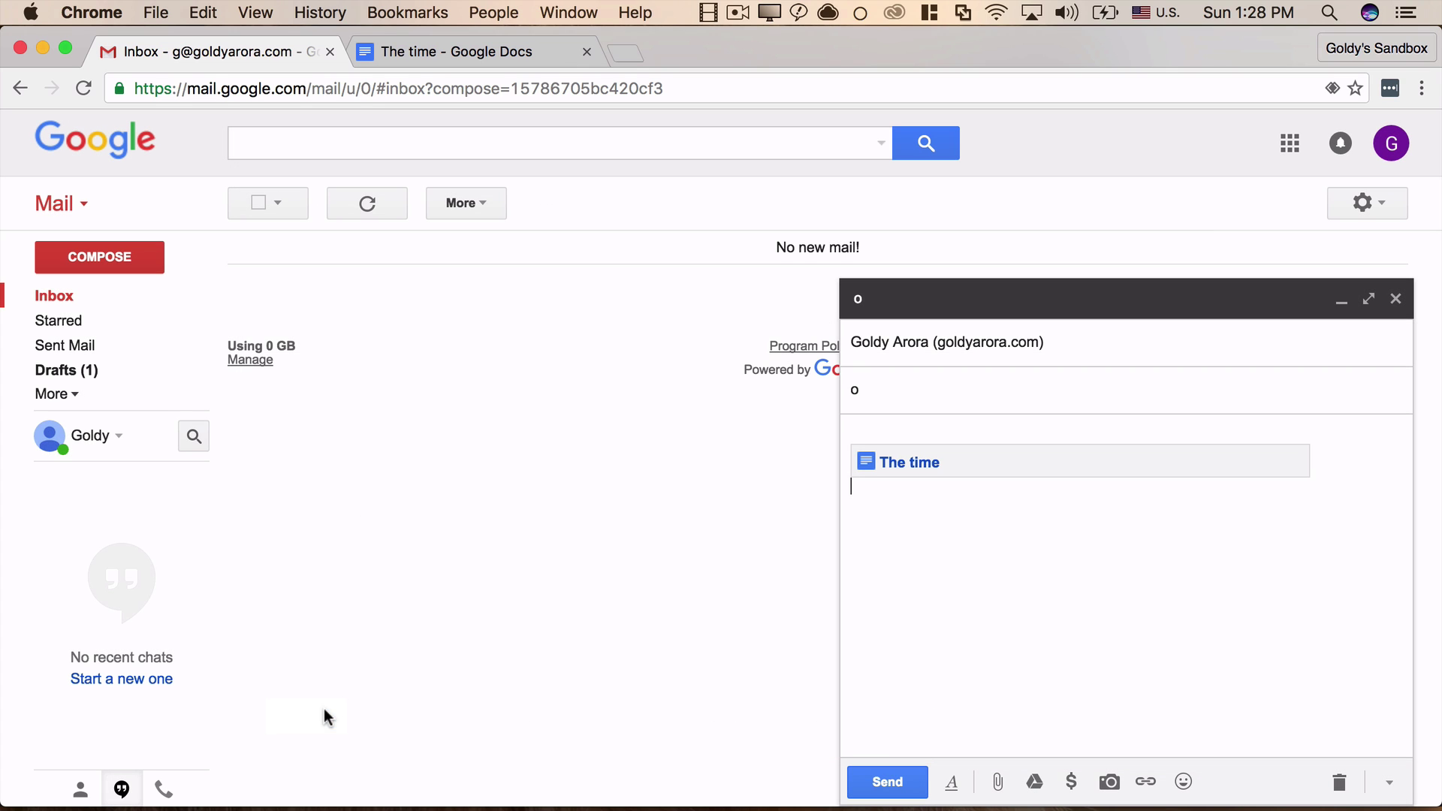